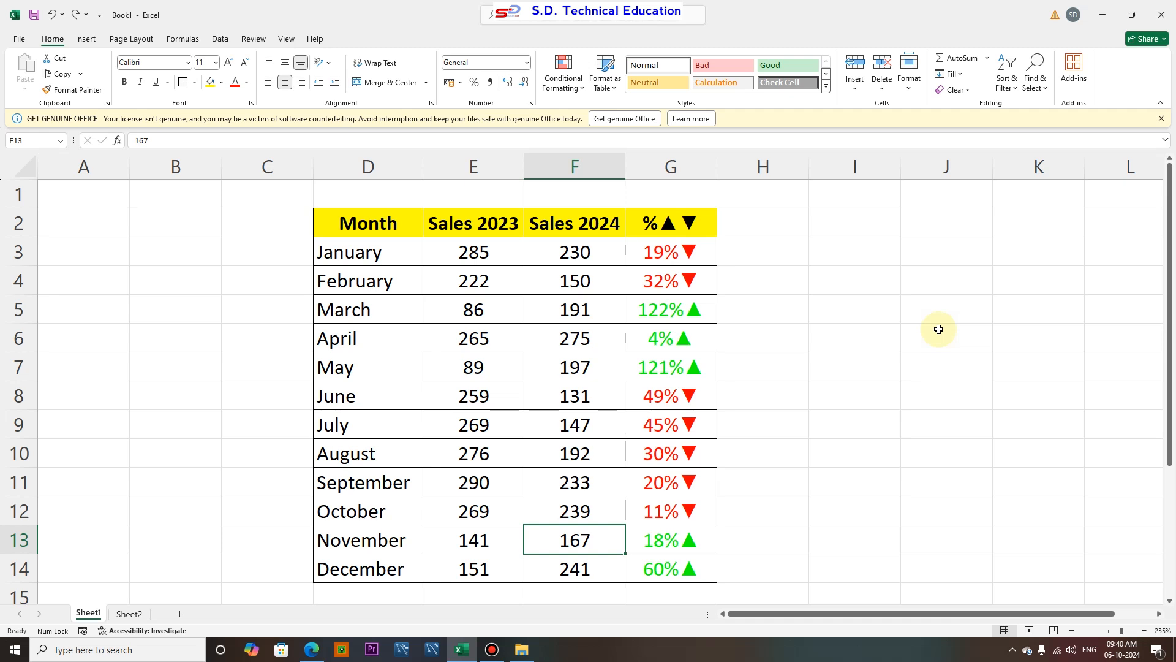
Examine the monthly 2023 and 2024 sales and the percentage-change formulas in the finished table on Sheet1.
left_click_drag(392, 226, 661, 559)
left_click(657, 512)
left_click_drag(386, 231, 382, 566)
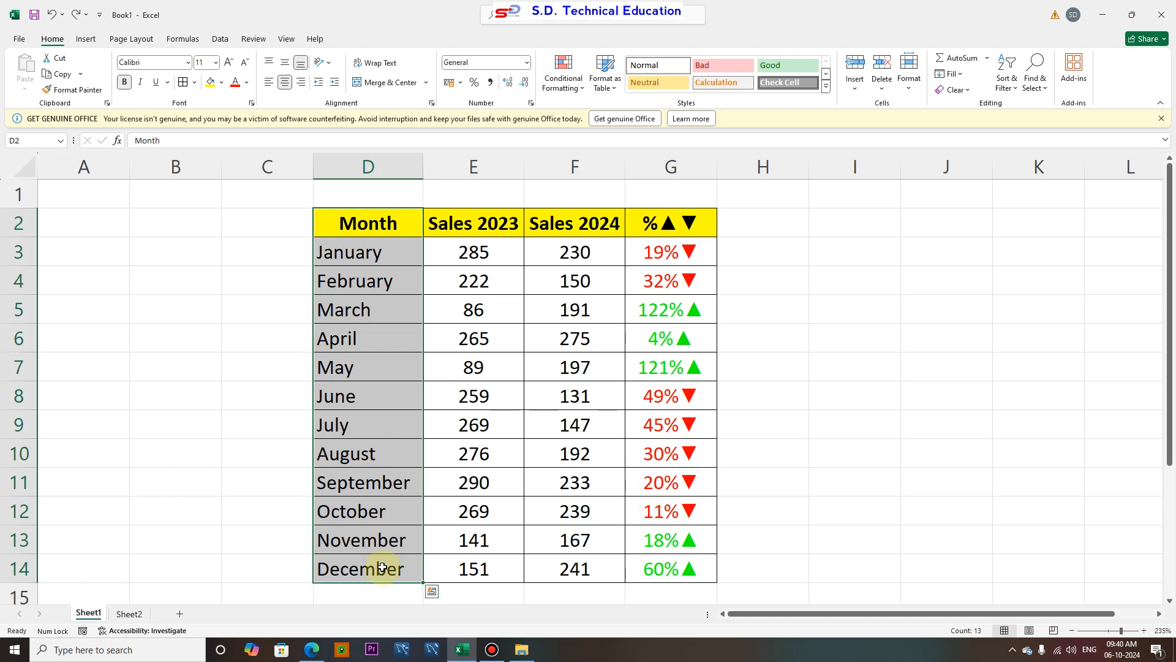
left_click(480, 223)
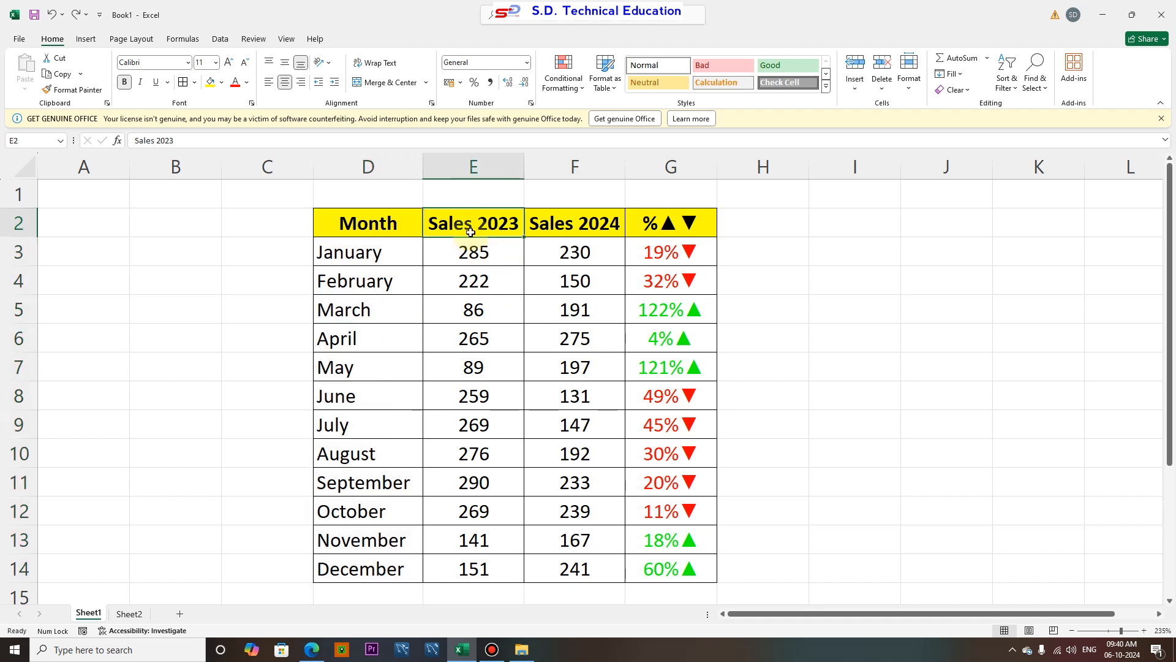
left_click(471, 262)
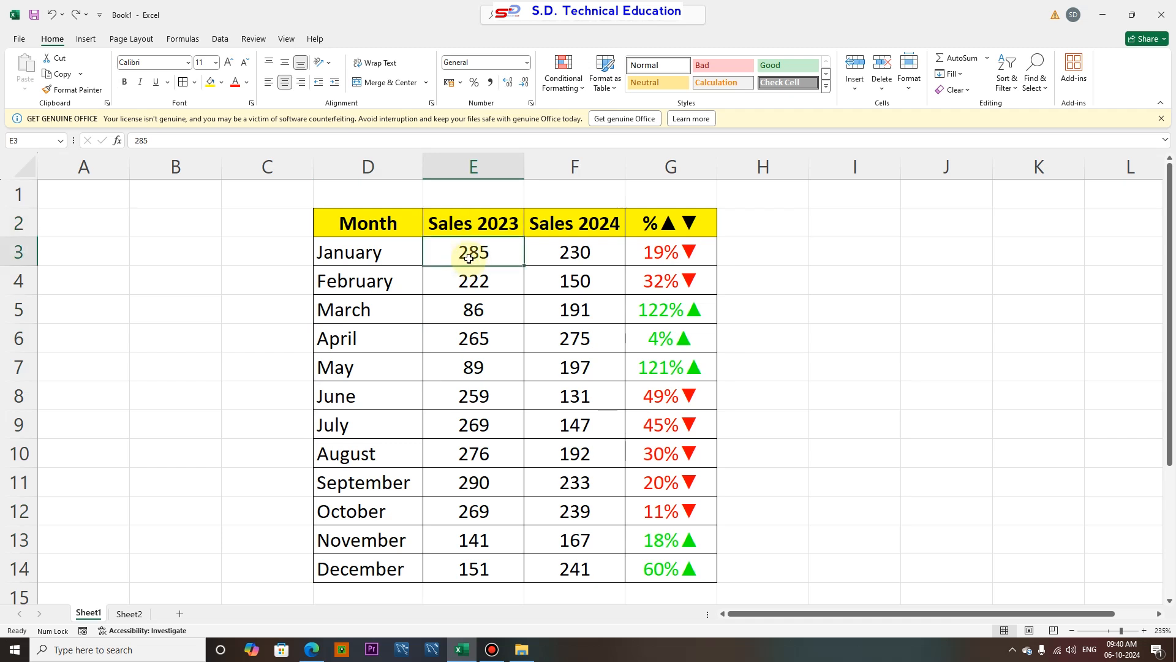
left_click(467, 290)
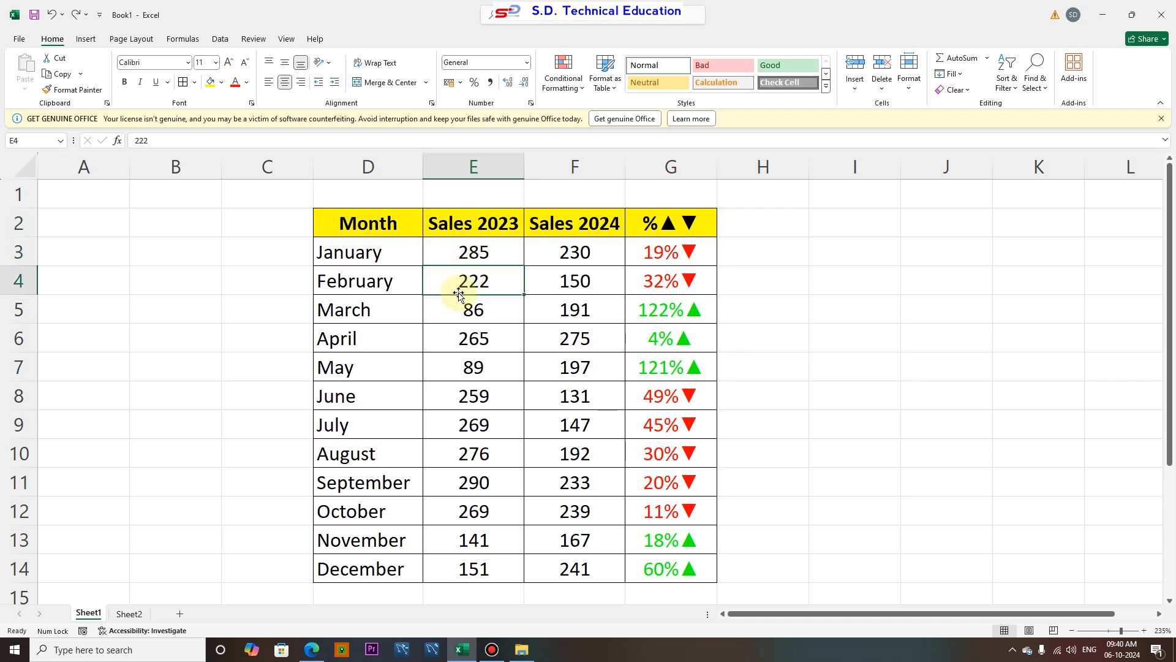
left_click(575, 257)
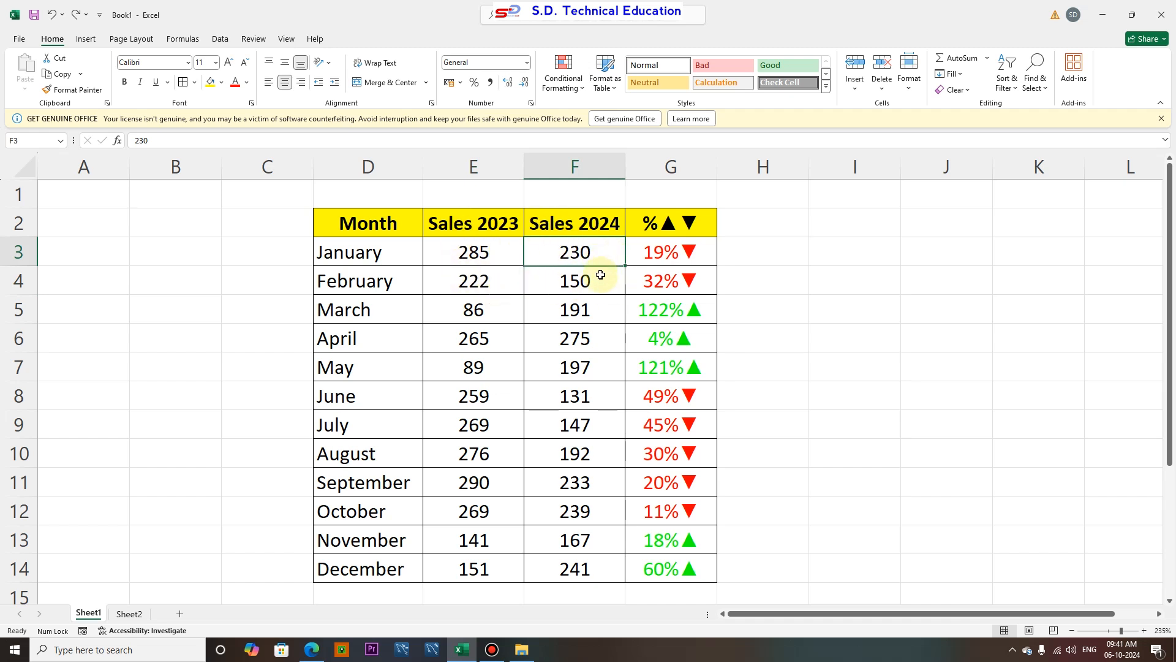
left_click(670, 253)
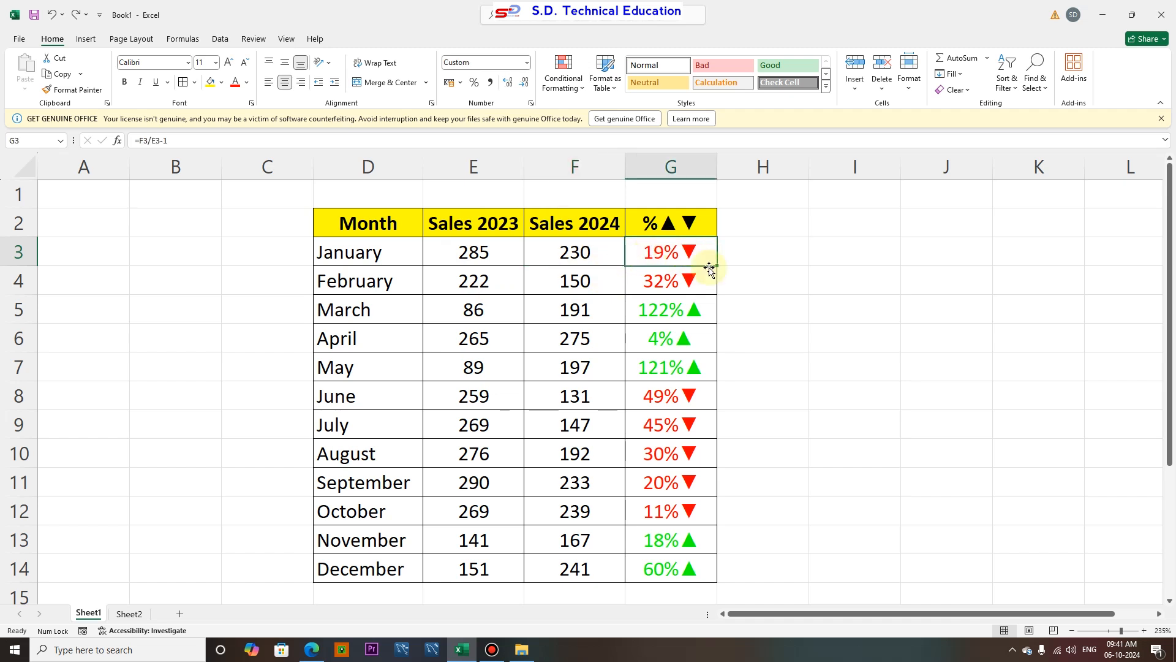
left_click(684, 289)
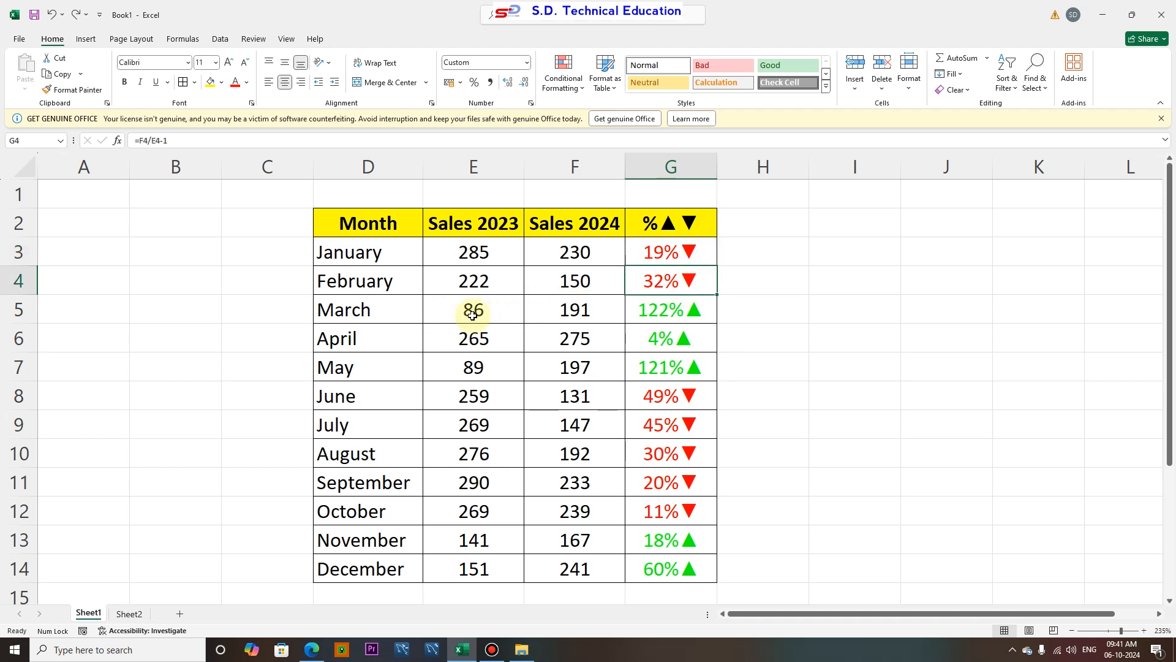
left_click(496, 315)
left_click(567, 311)
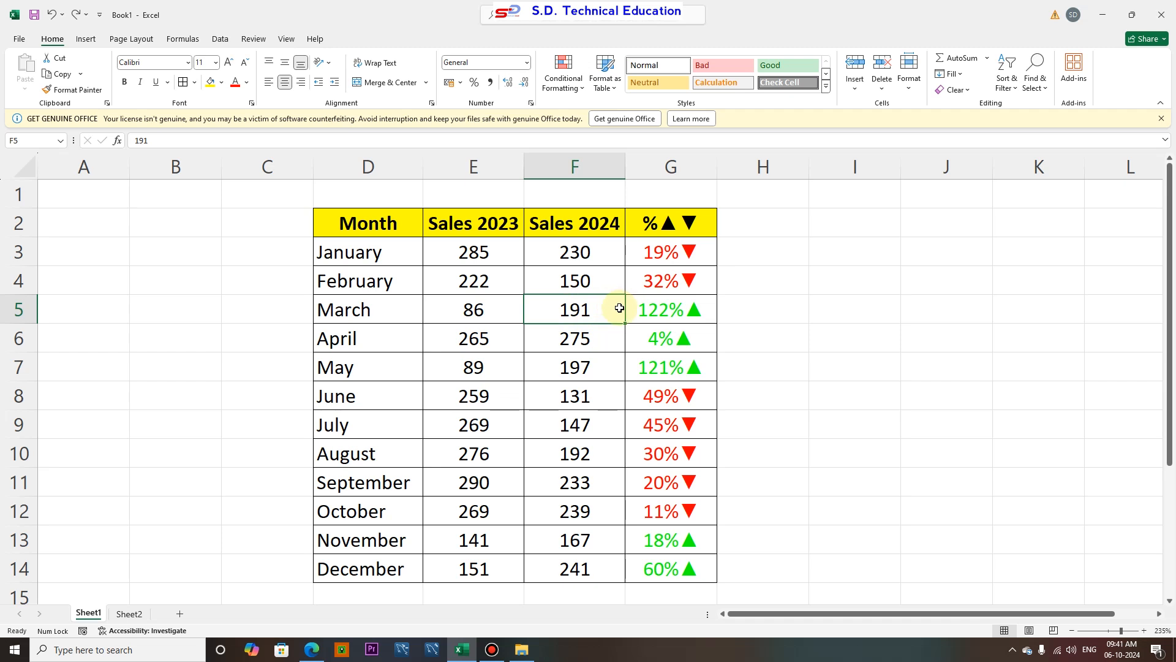
left_click(683, 316)
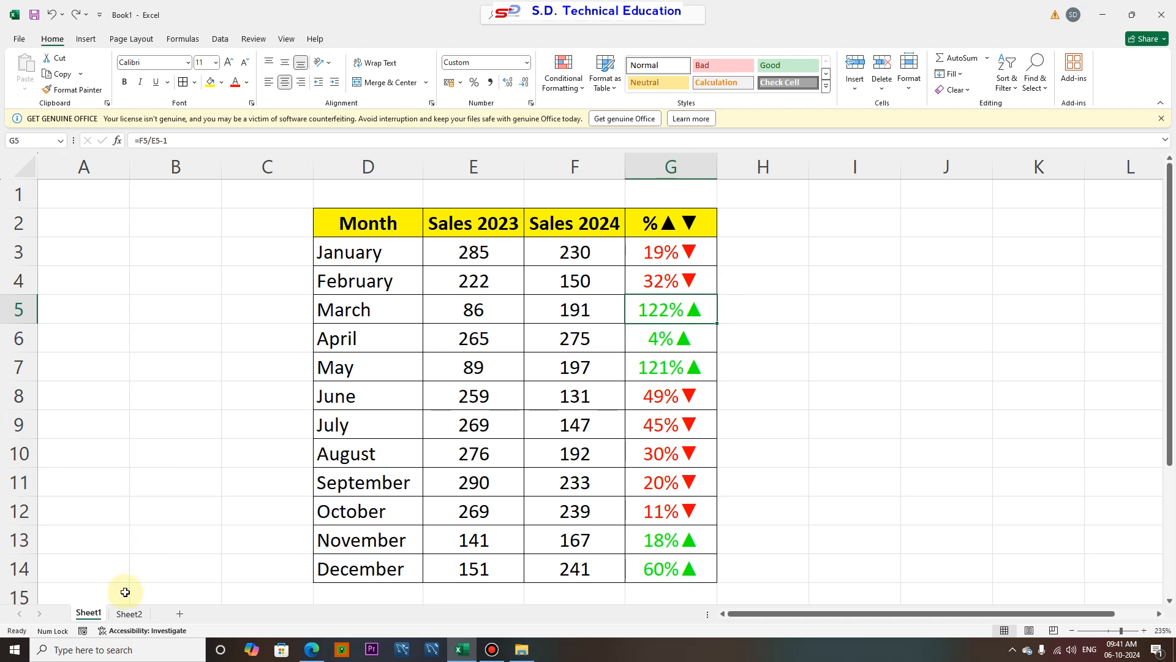
On Sheet2, enter the formula =F3/E3 in cell G3 to divide January's 2024 sales by its 2023 sales.
left_click(128, 614)
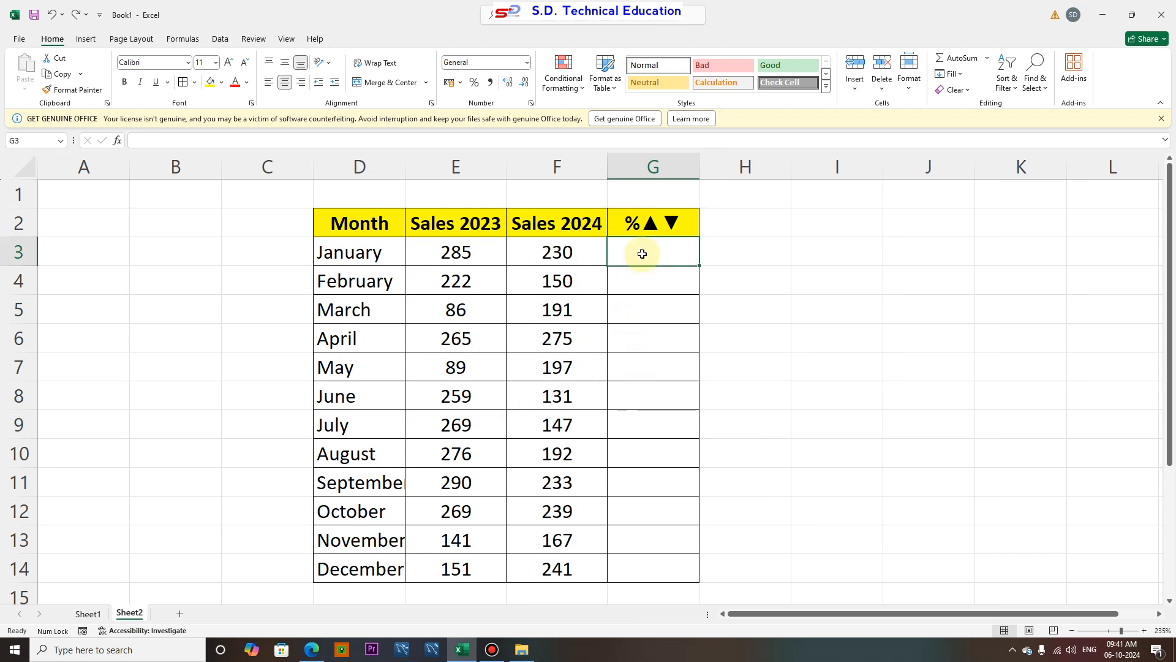
left_click(643, 288)
left_click(644, 258)
type("=")
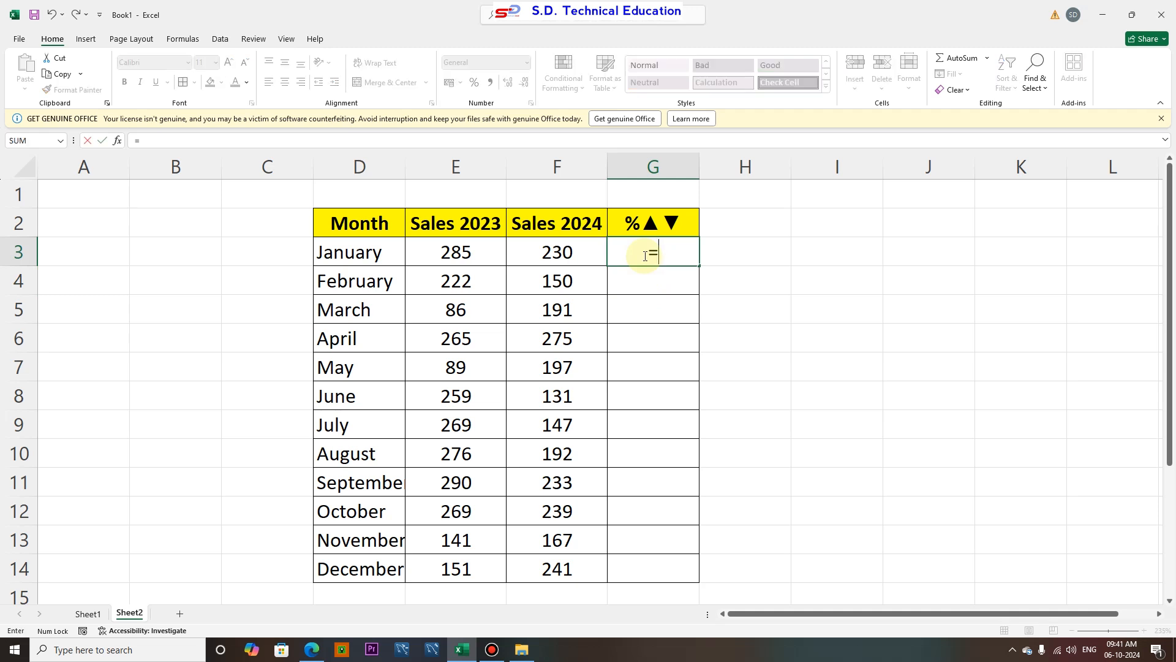
left_click(558, 253)
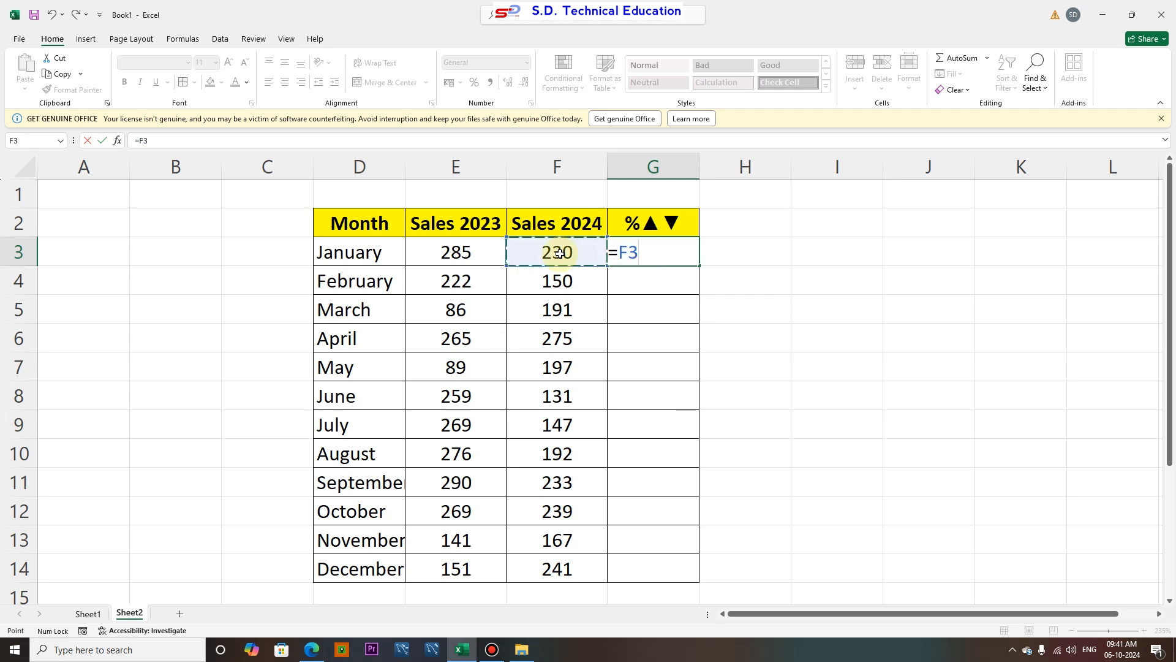
type("/")
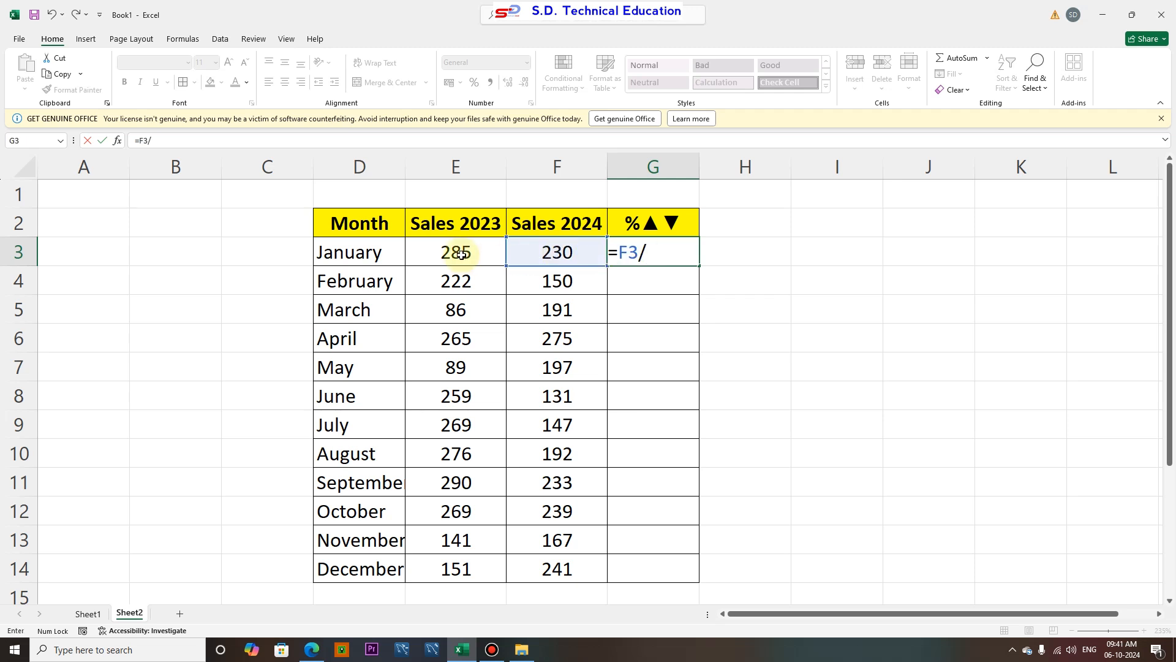
left_click(460, 255)
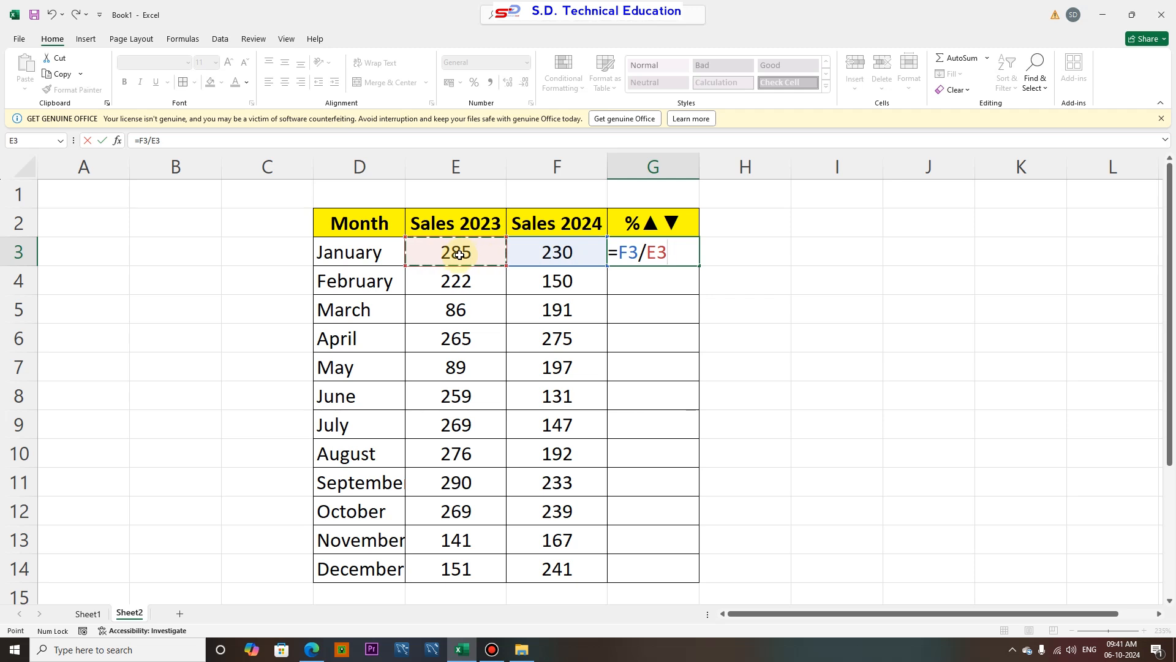
key("Return")
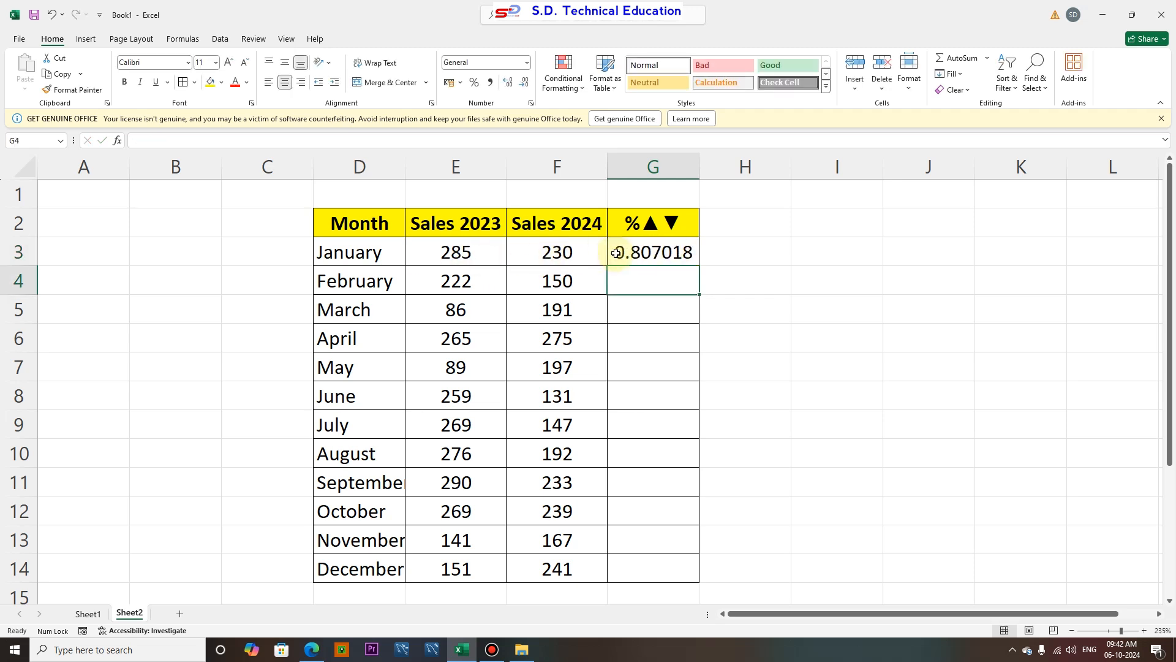
Extend January's formula in cell G3 to =F3/E3-1.
double_click(666, 253)
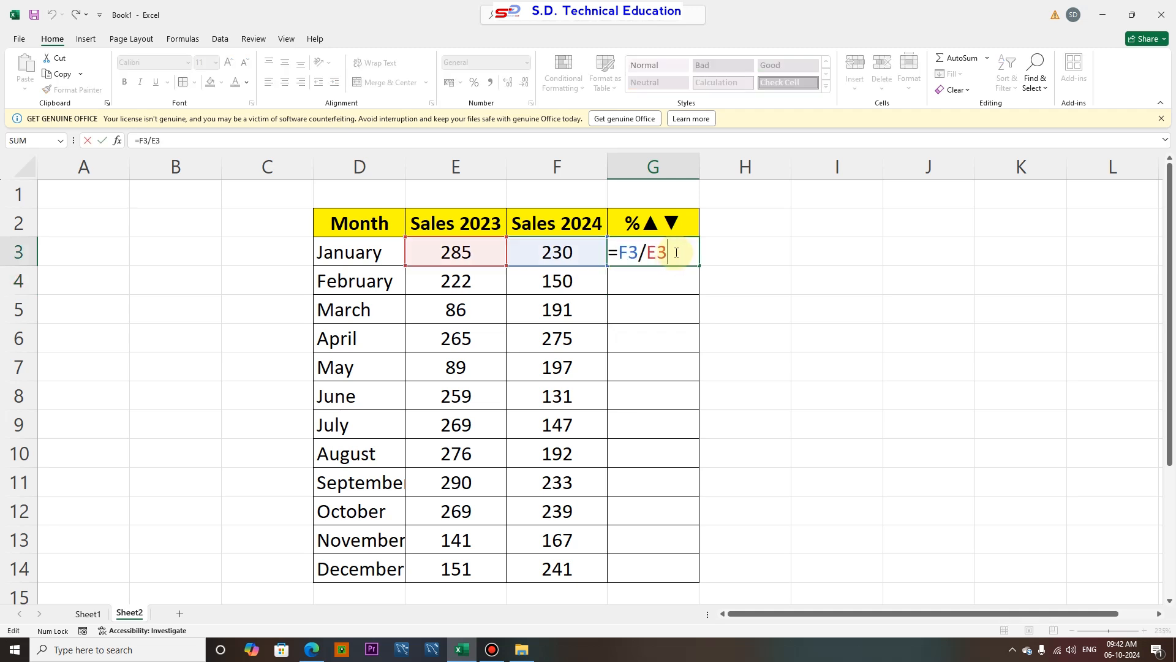
type("-1")
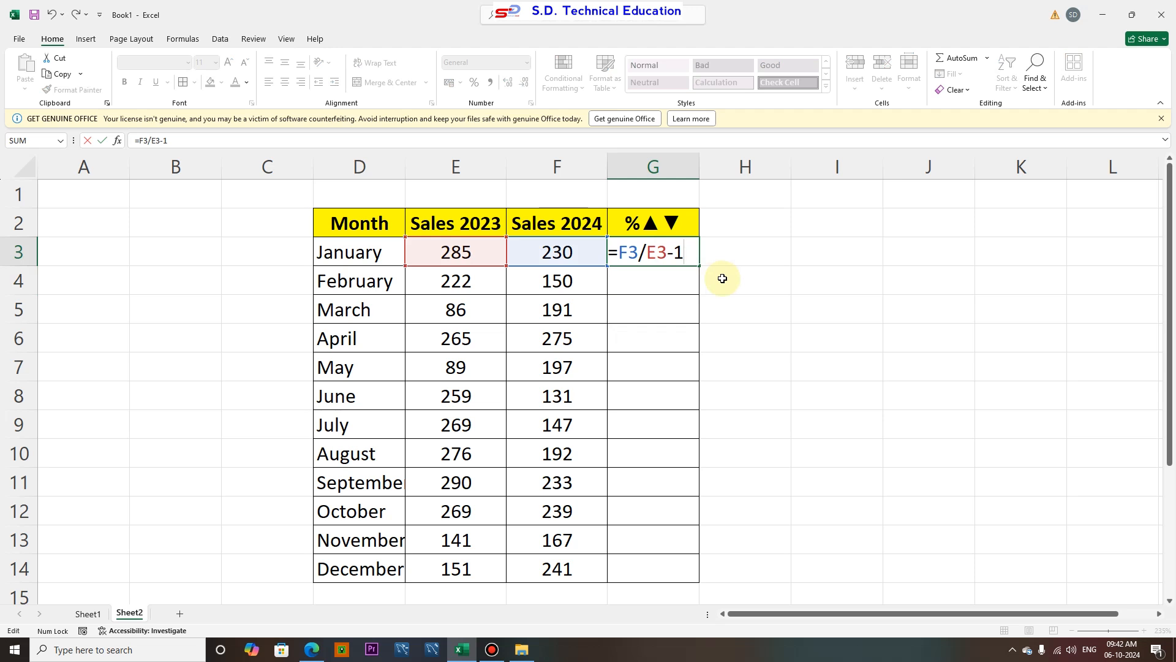
key("Return")
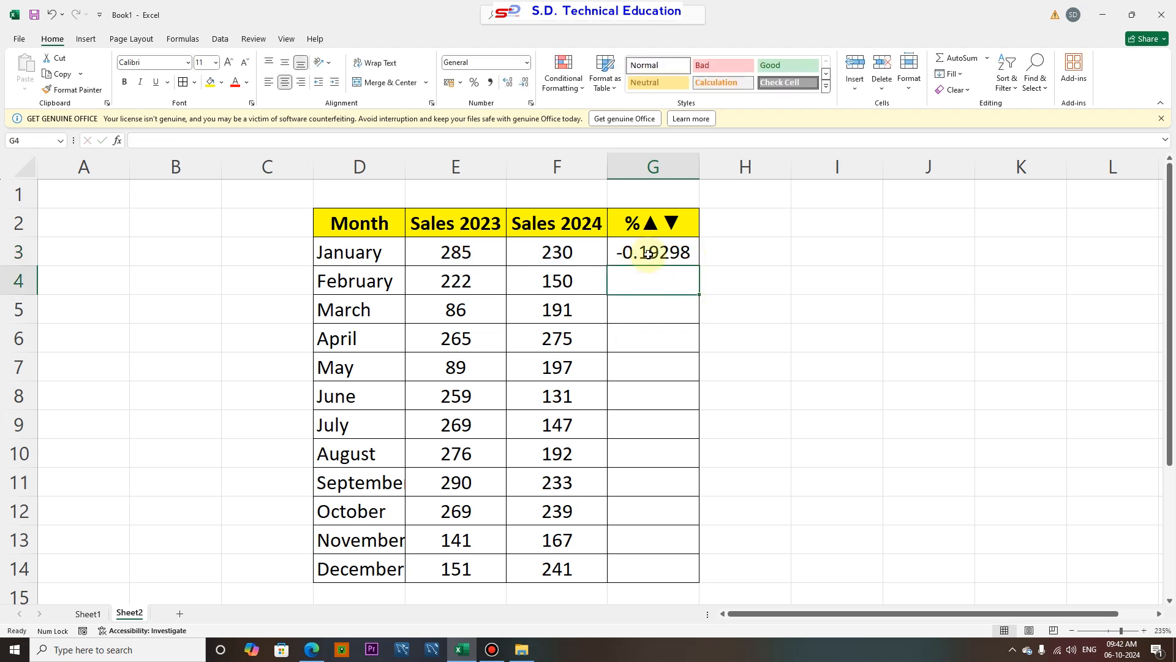
Fill the January percentage-change formula down through December and select the cells G3:G14.
left_click(648, 253)
left_click_drag(700, 267, 692, 570)
left_click(650, 310)
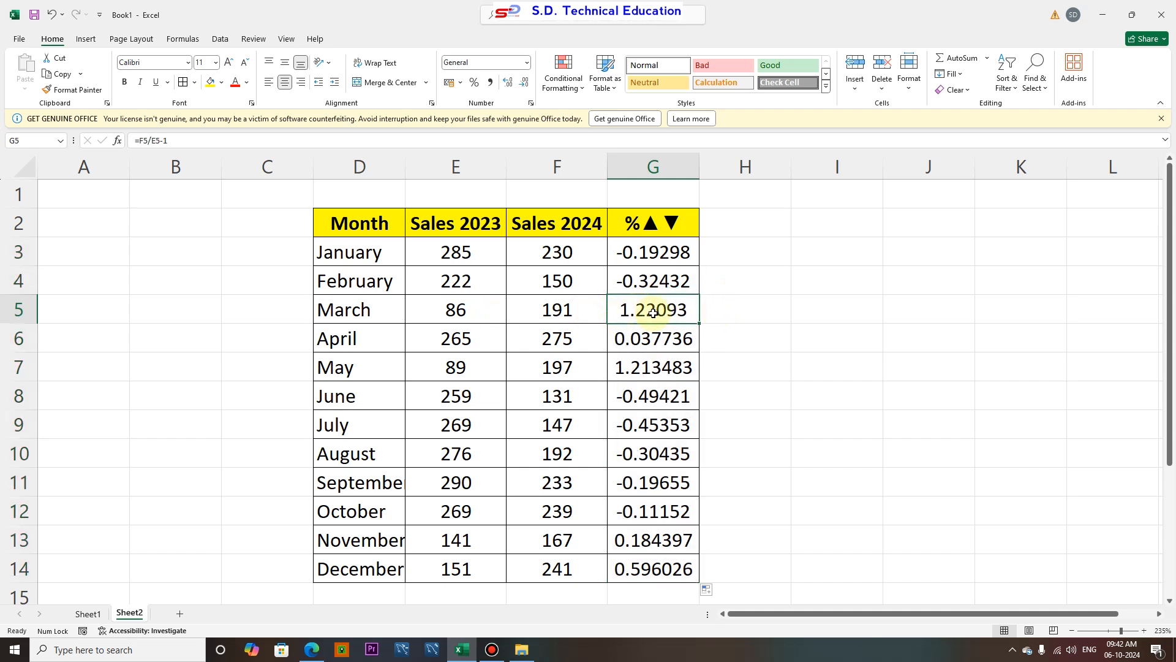
left_click(448, 312)
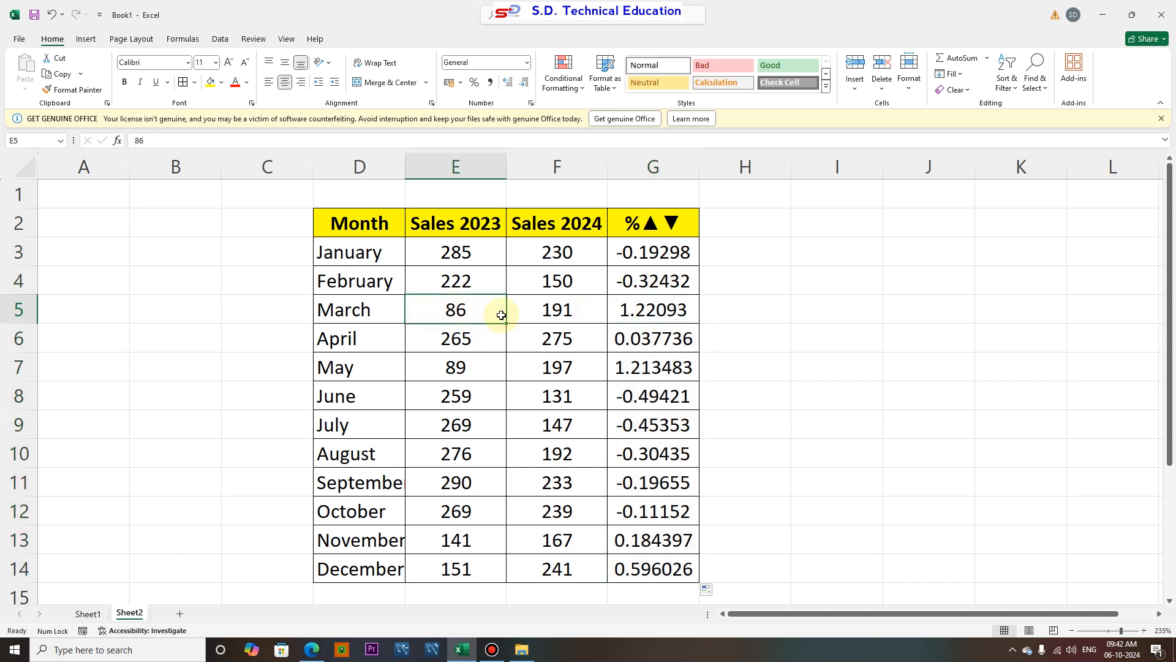
left_click(634, 311)
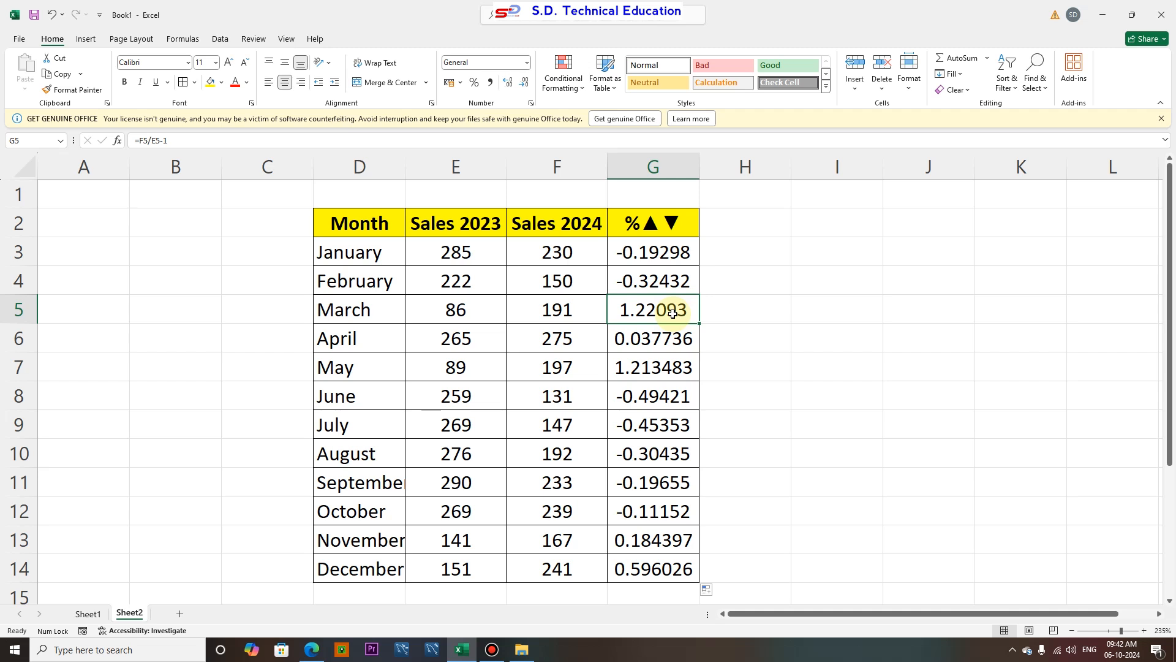
left_click_drag(657, 249, 639, 559)
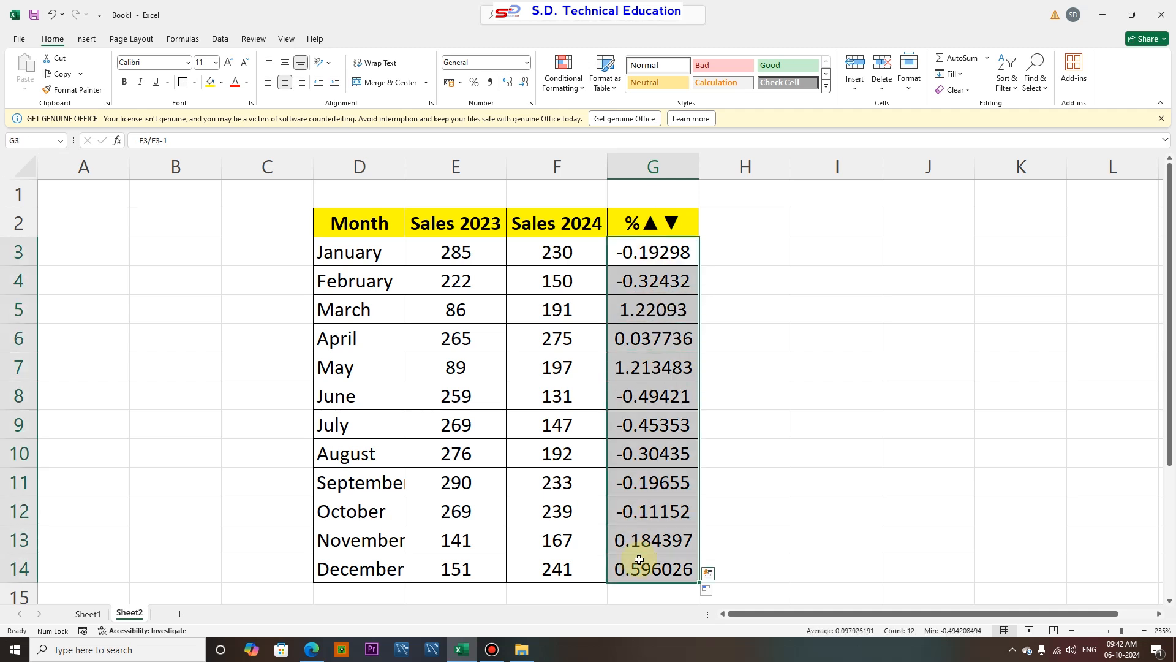
key("ctrl+1")
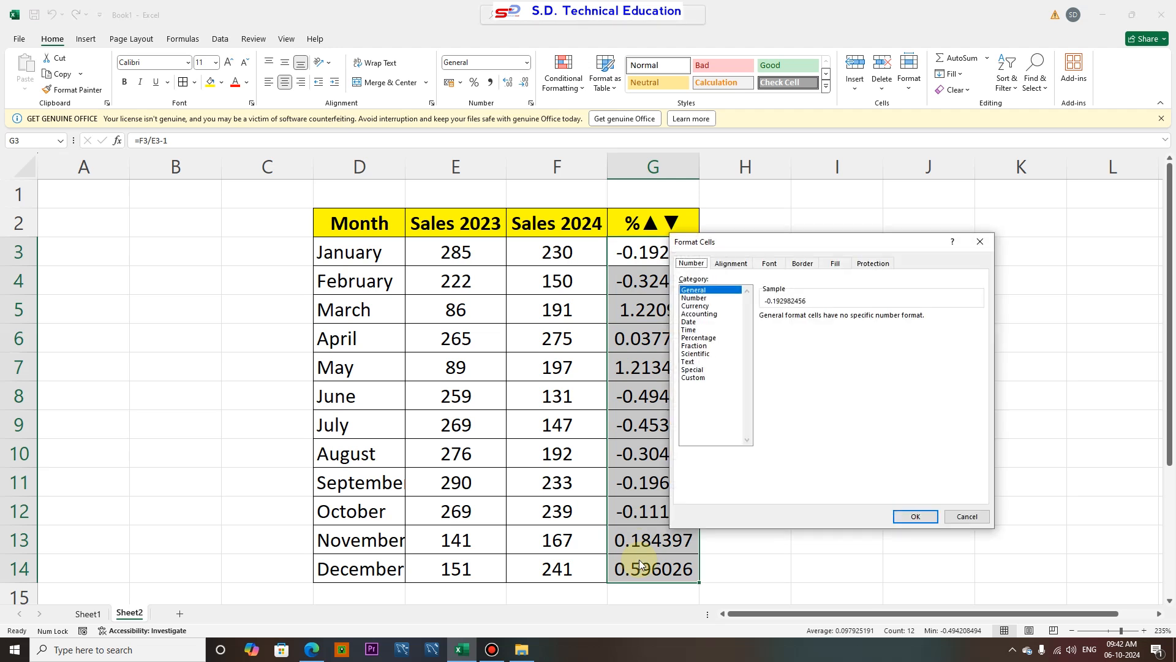
left_click_drag(793, 230, 696, 191)
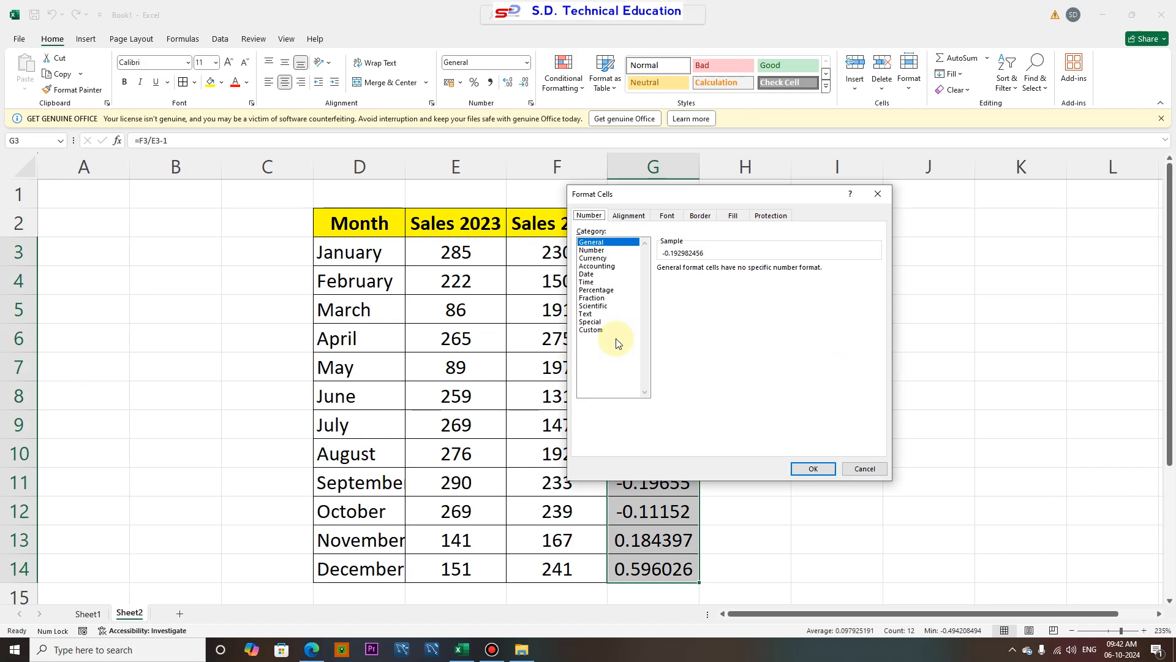
left_click(870, 474)
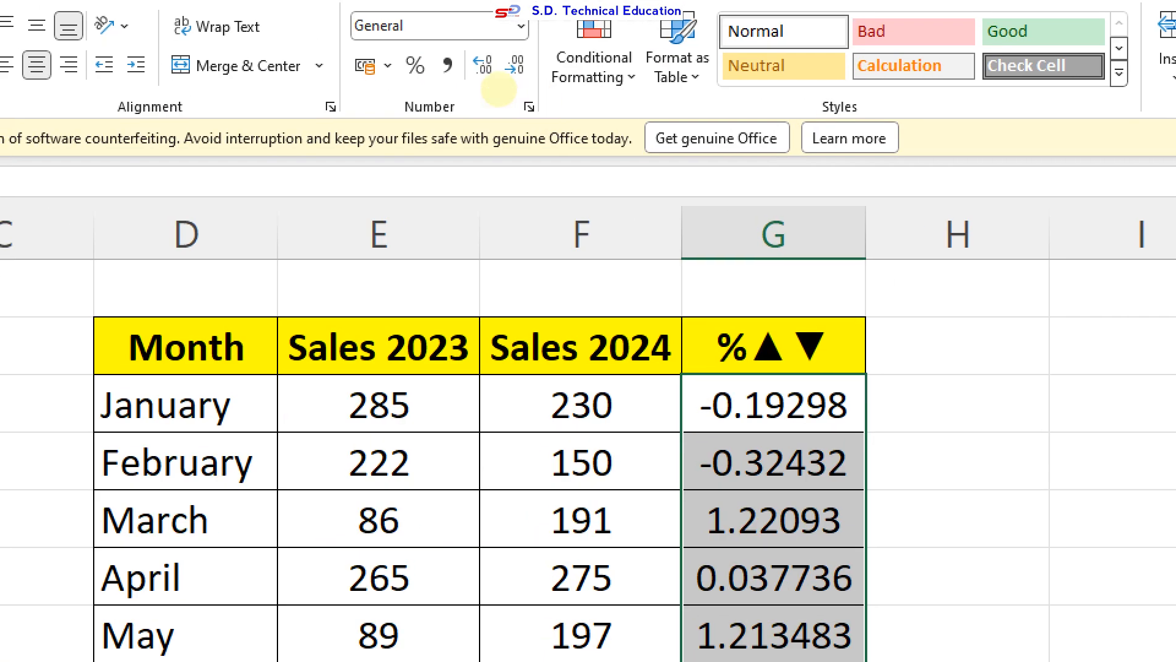
left_click(493, 14)
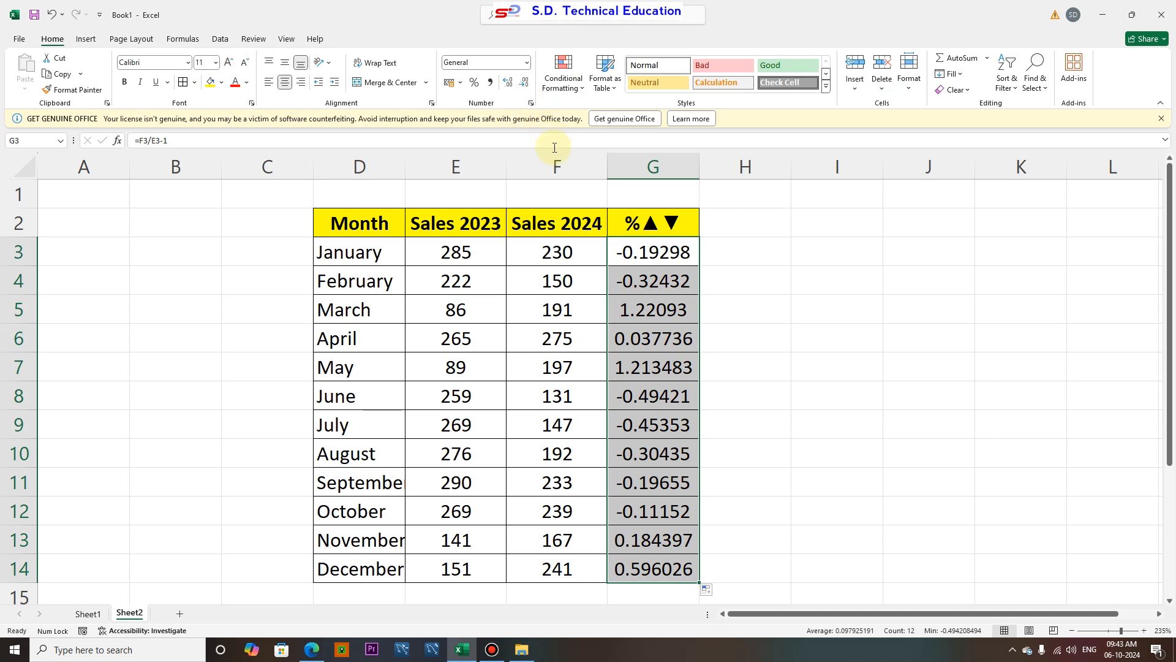
Open the number format settings for G3:G14 and choose the Custom category.
left_click(530, 103)
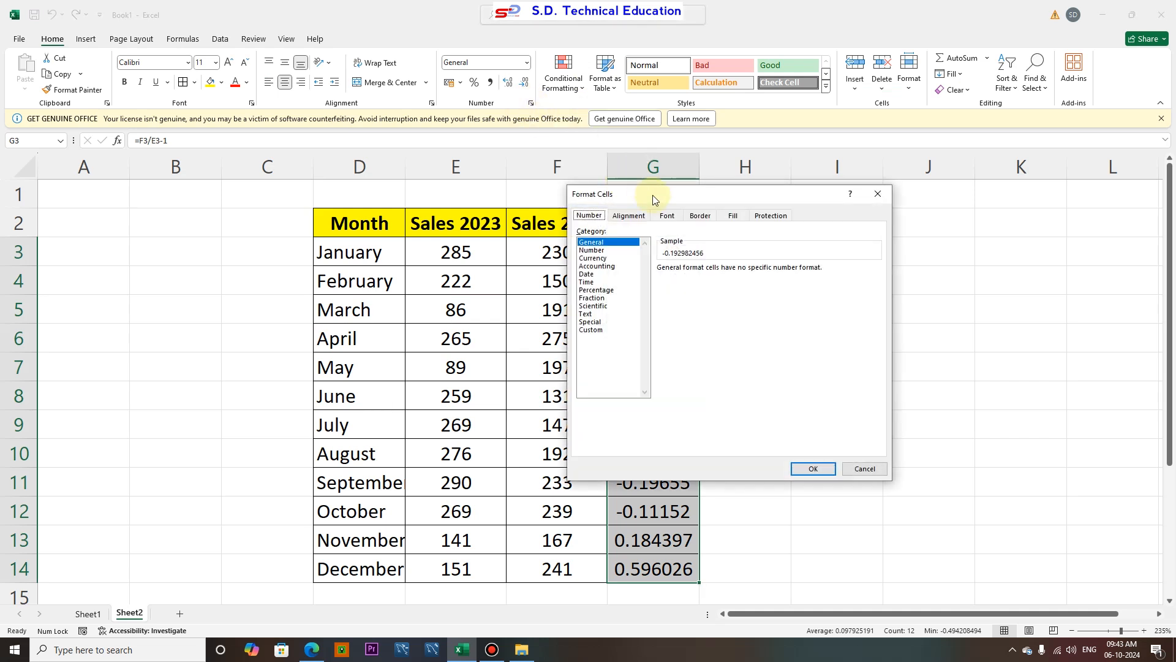
left_click_drag(653, 195, 615, 195)
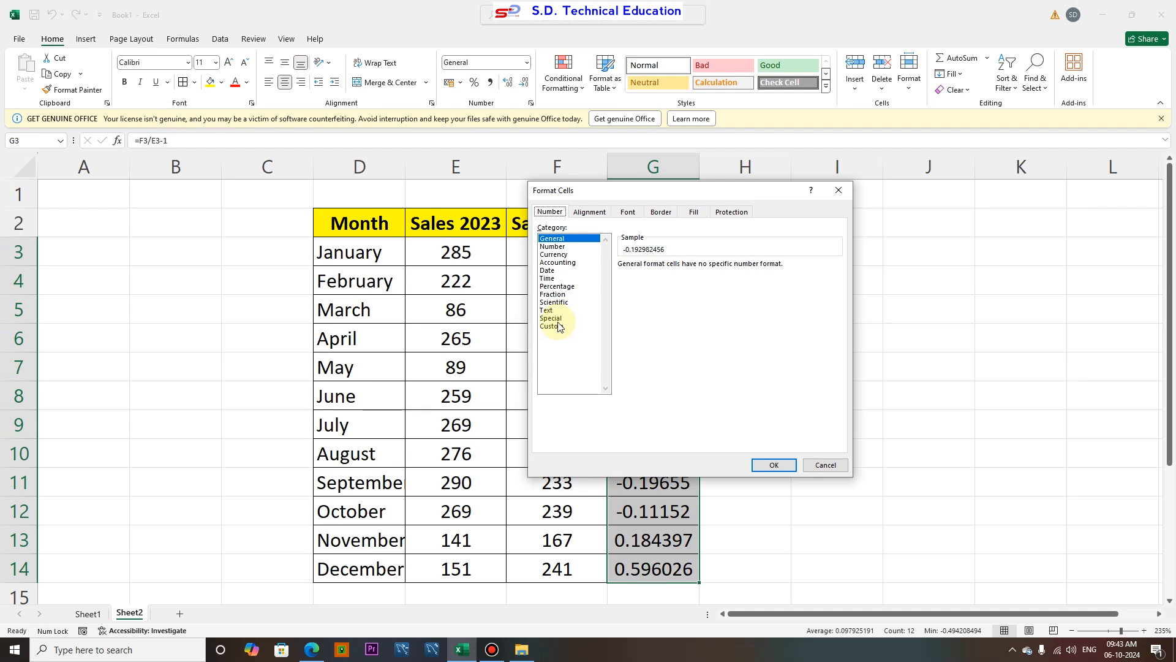
left_click(559, 457)
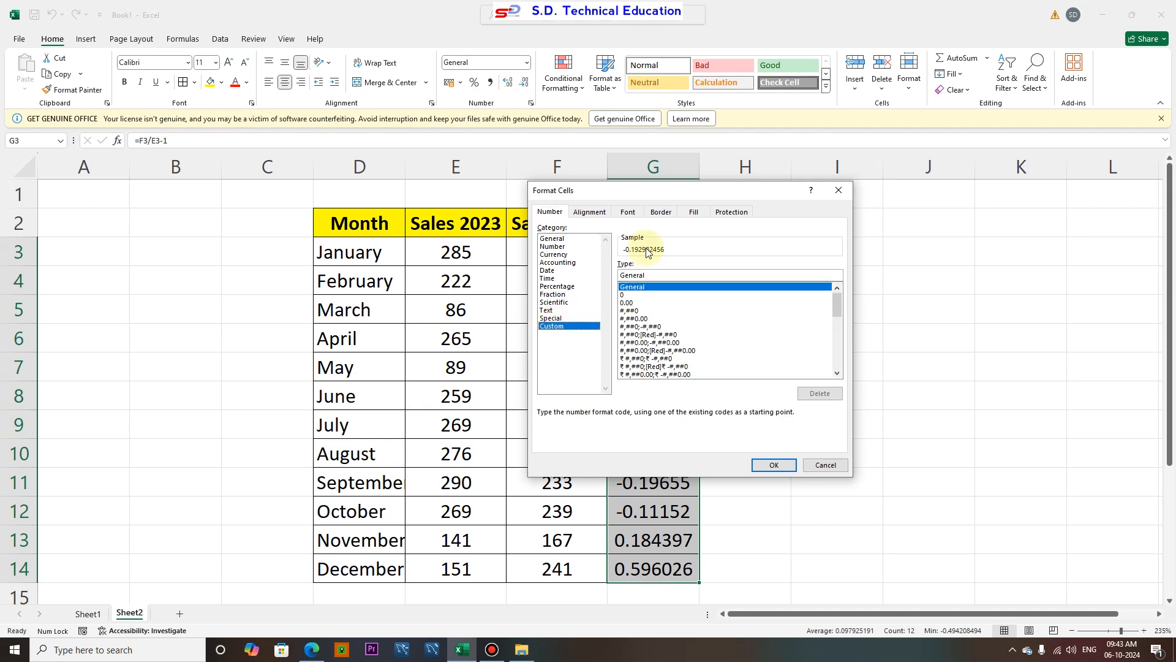
left_click_drag(652, 198, 604, 201)
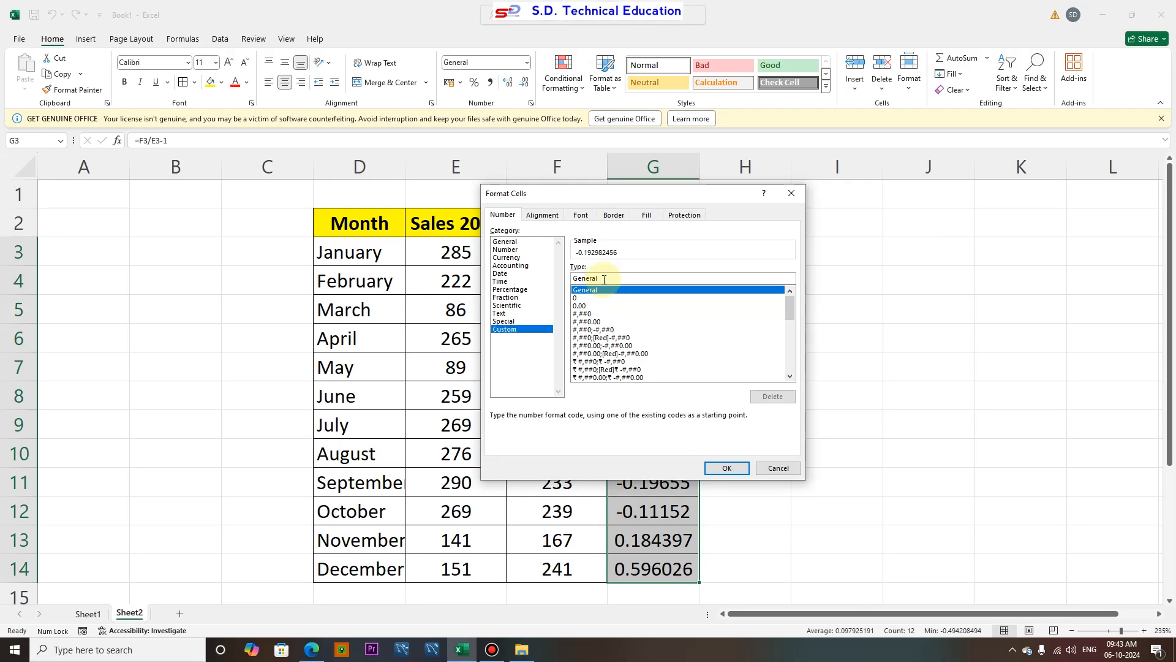
Replace the General format code with [Green]#%▲ as the custom format for positive changes.
left_click_drag(586, 273, 505, 273)
key("BackSpace")
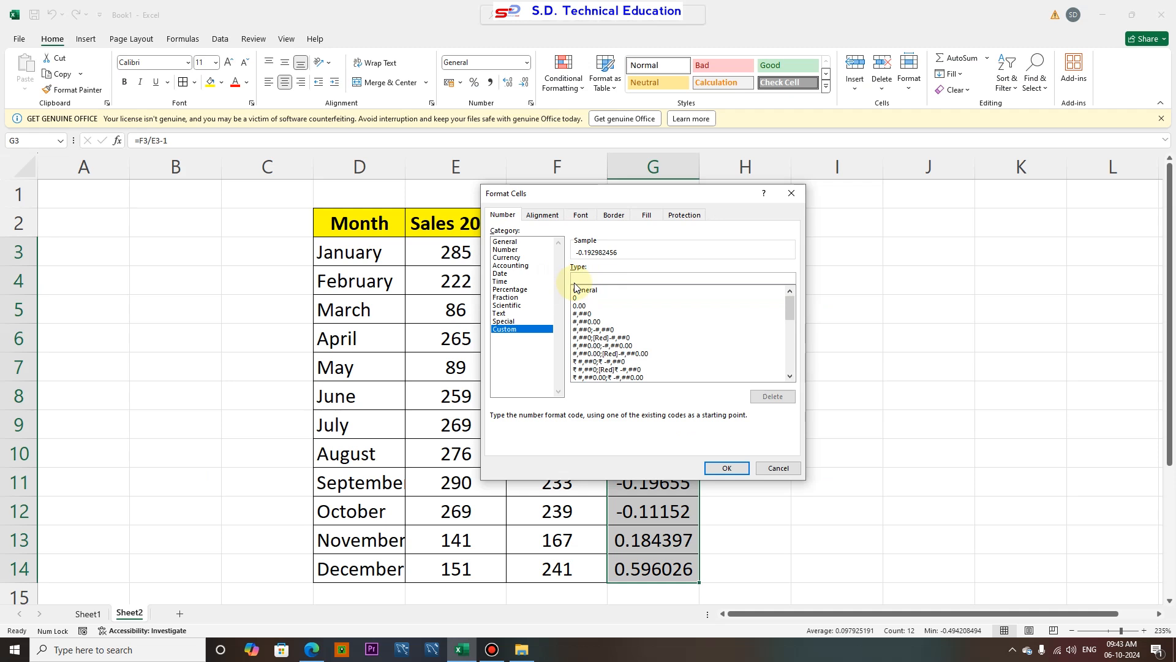
type("[")
left_click_drag(617, 193, 617, 210)
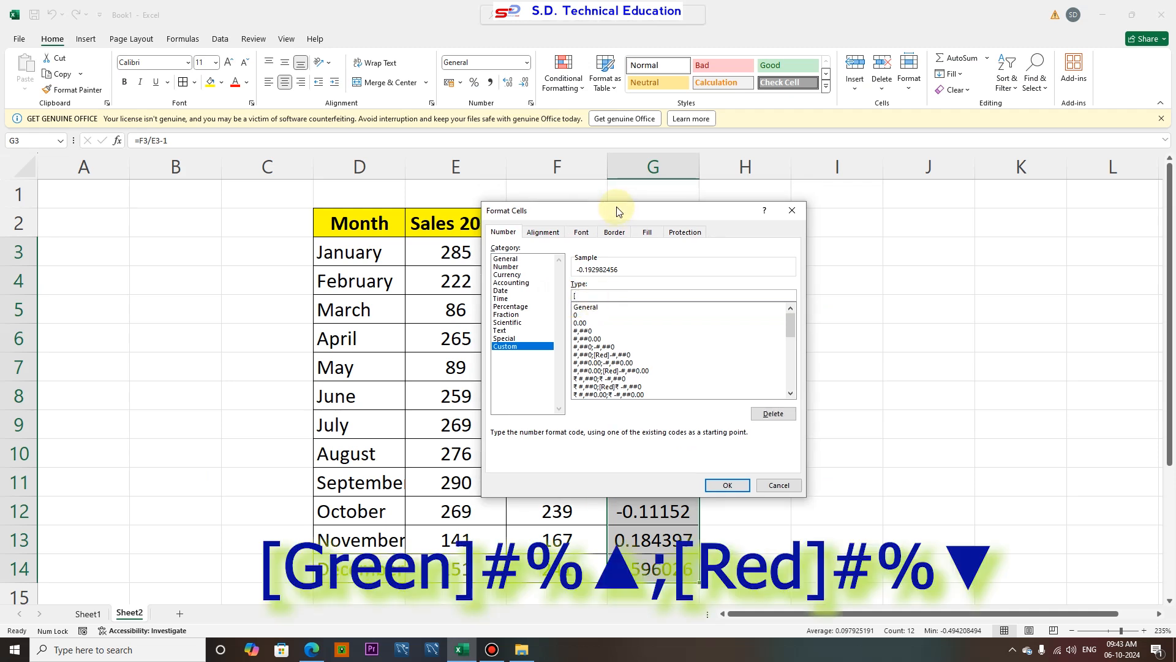
type("Green")
type("#%")
type("▲")
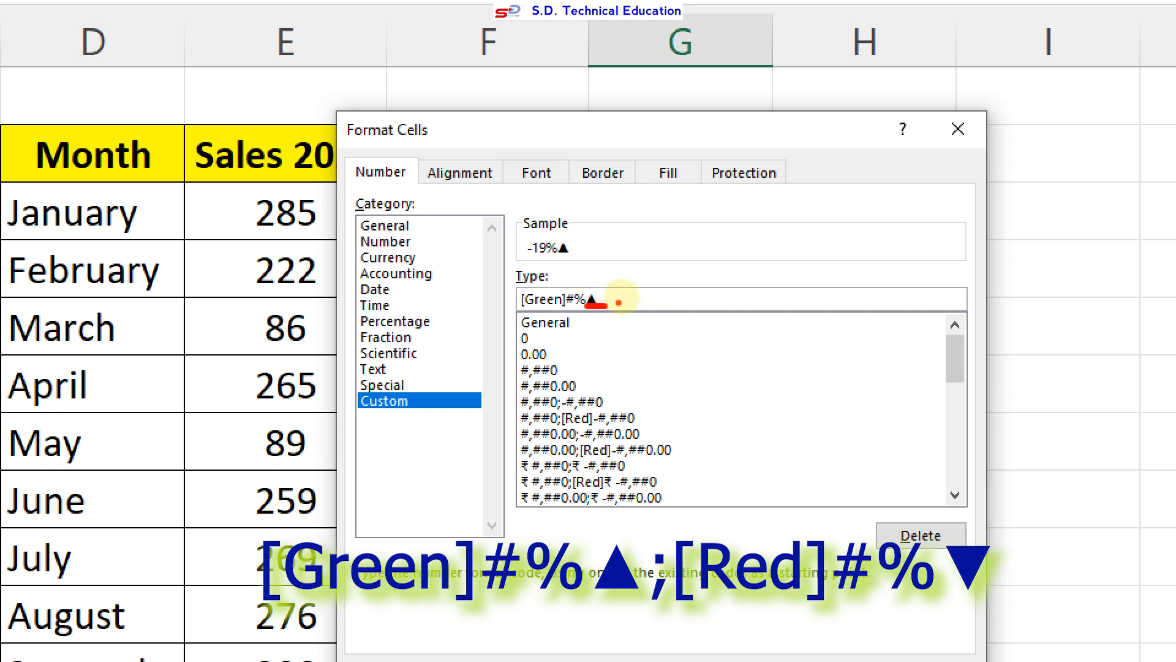
left_click_drag(619, 306, 616, 325)
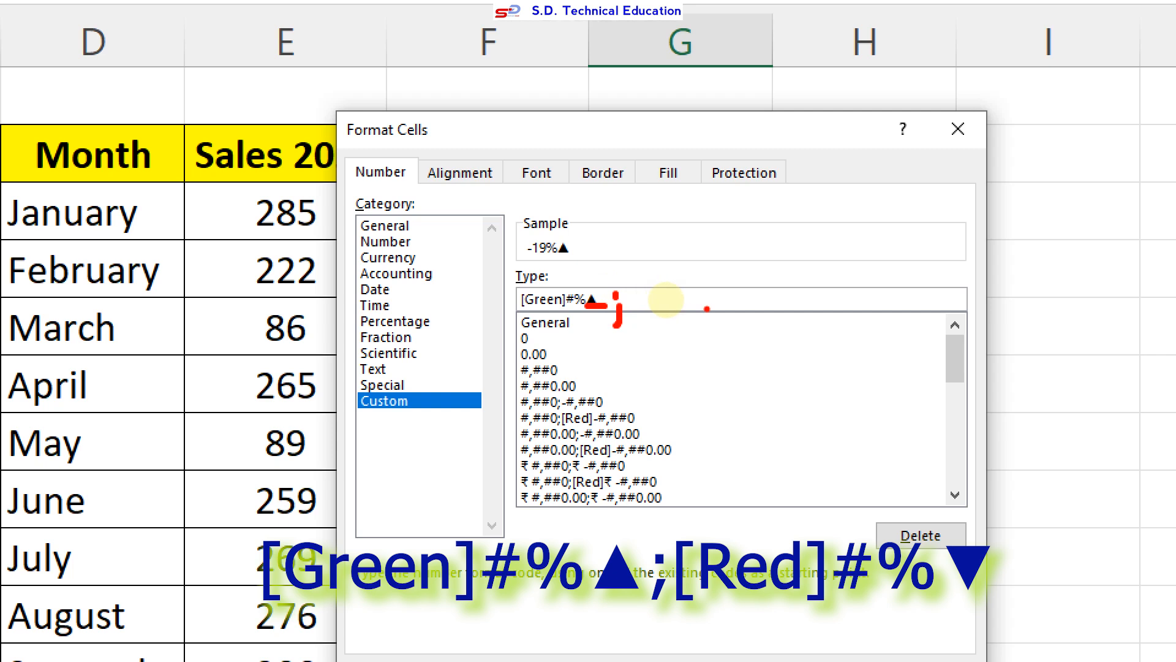
key("Escape")
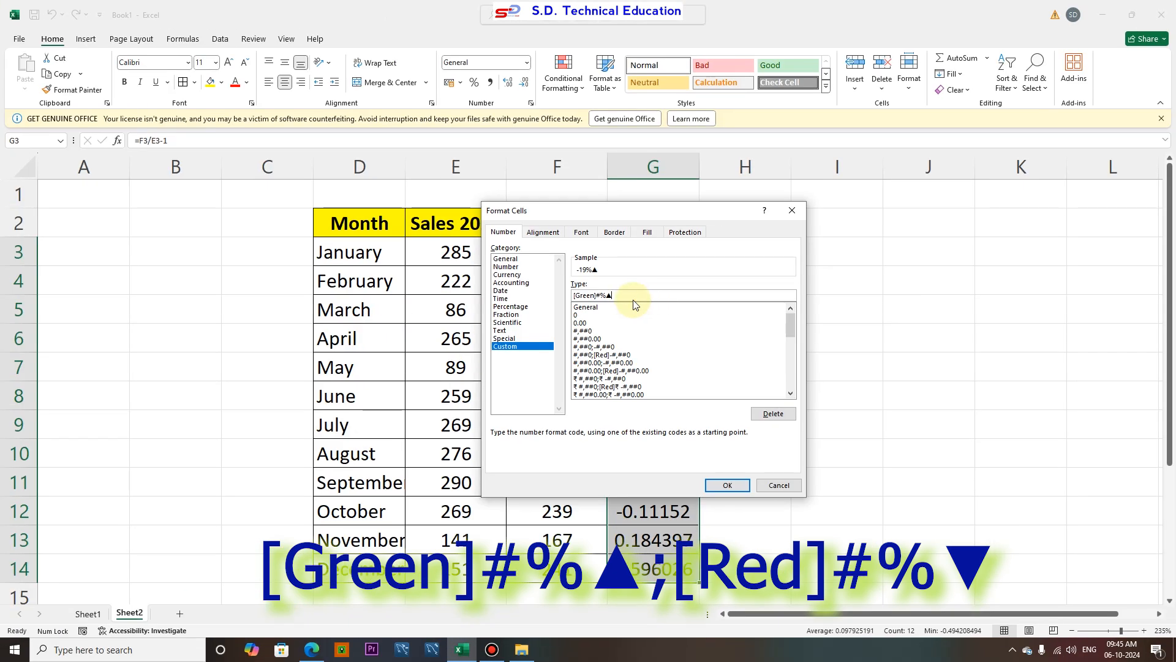
Append ;[red]#%▼ to the custom format code for negative changes and apply the format to G3:G14.
type(";")
key("ctrl+1")
left_click_drag(610, 299, 621, 299)
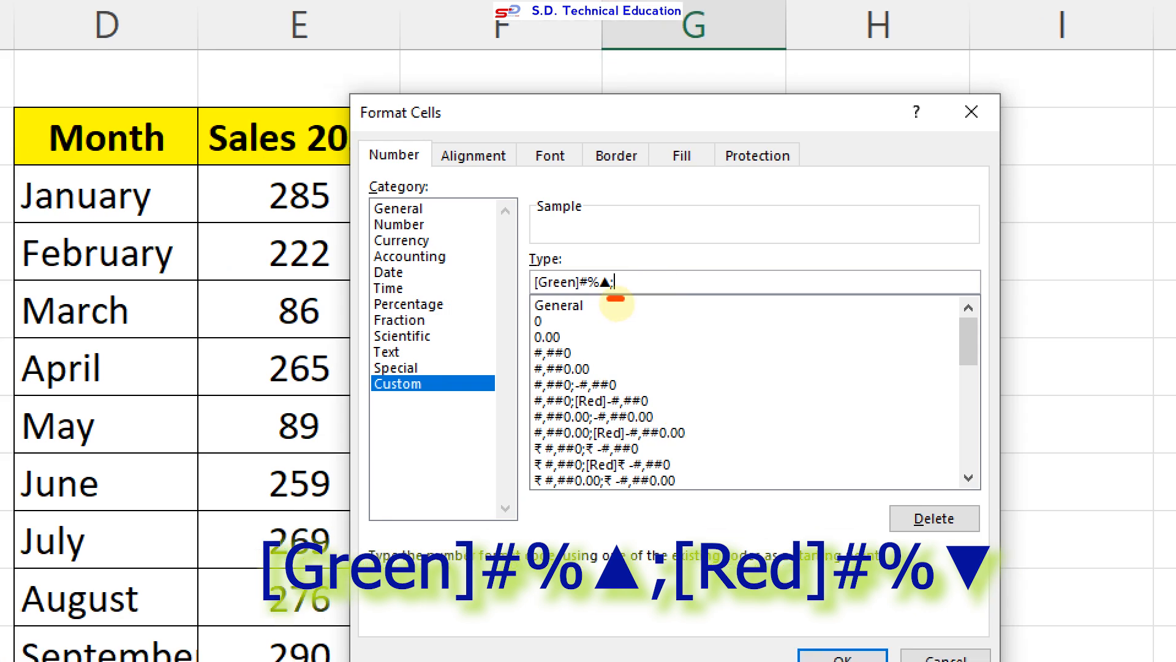
key("Escape")
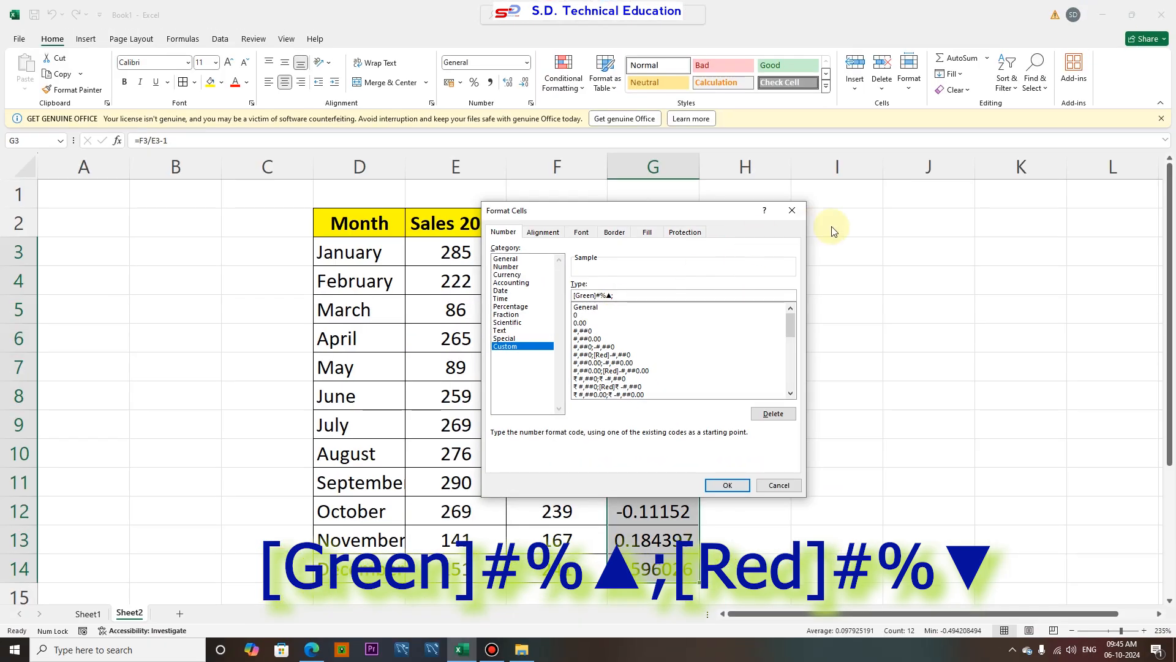
type("red]#%")
type("▼")
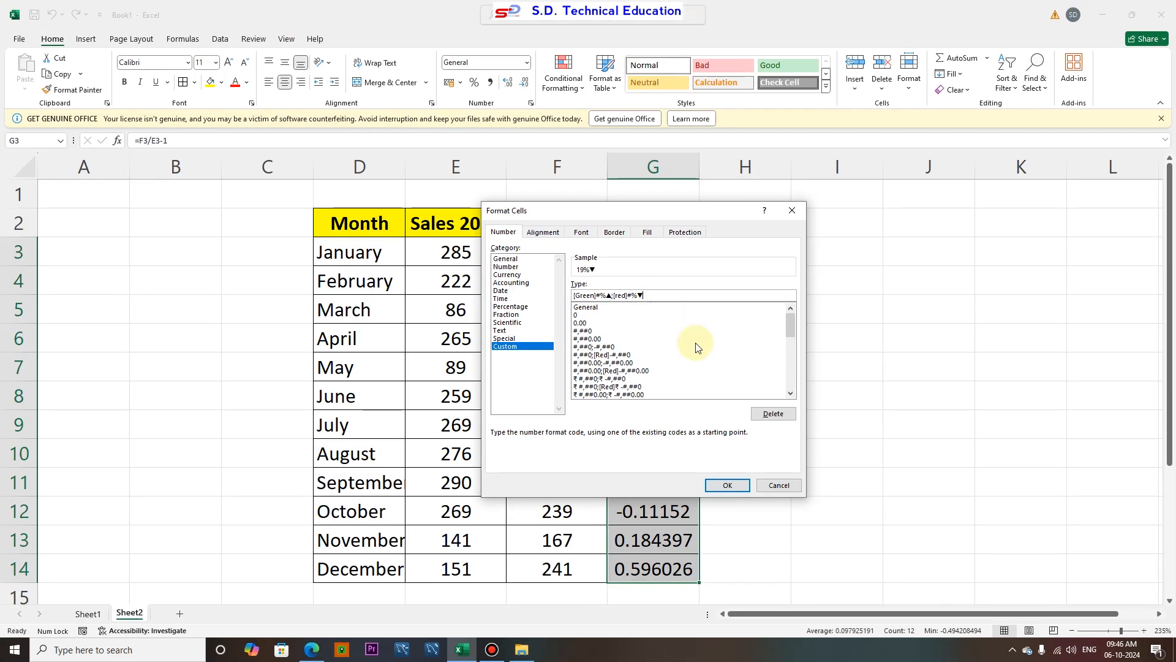
left_click(723, 486)
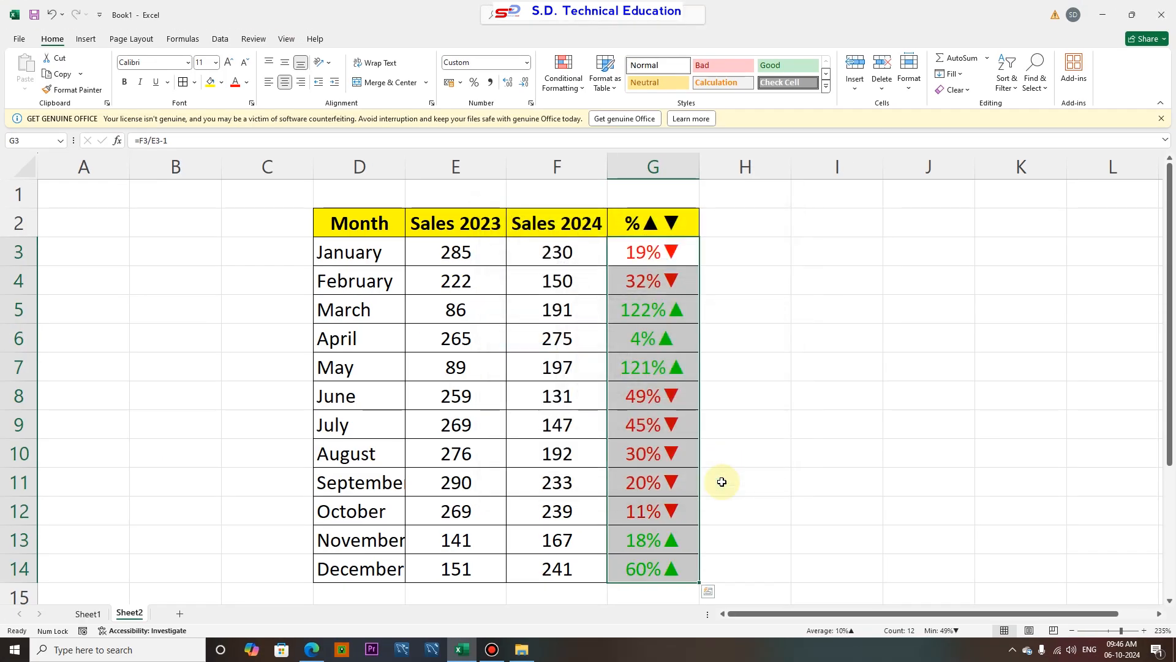
left_click(661, 366)
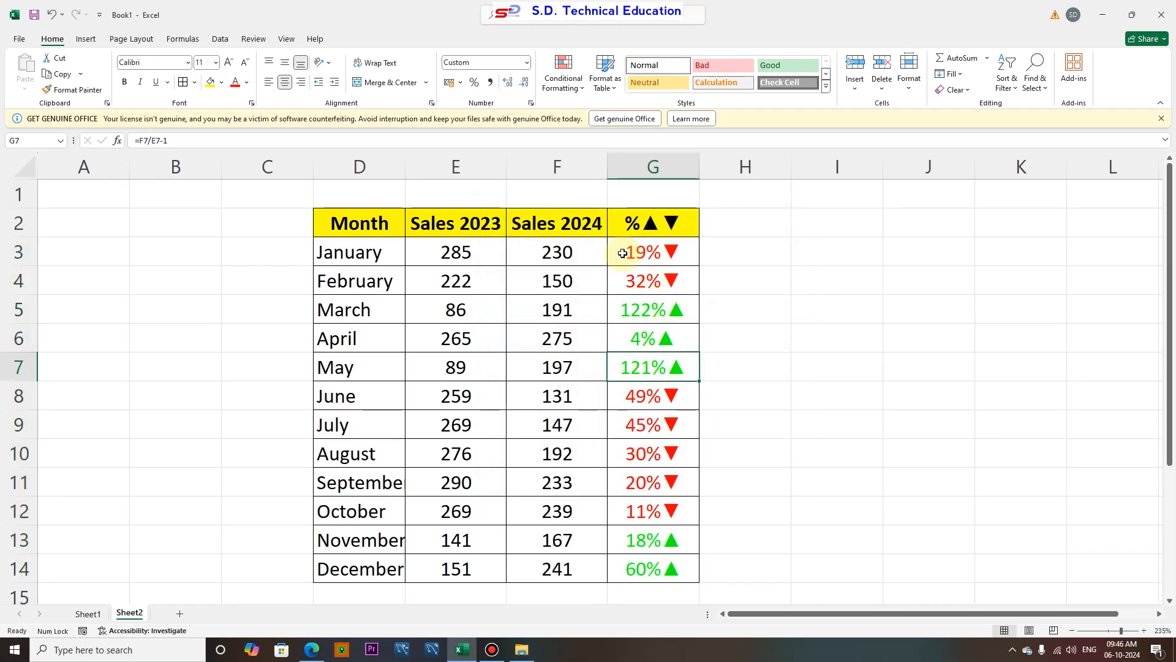
left_click_drag(645, 253, 650, 280)
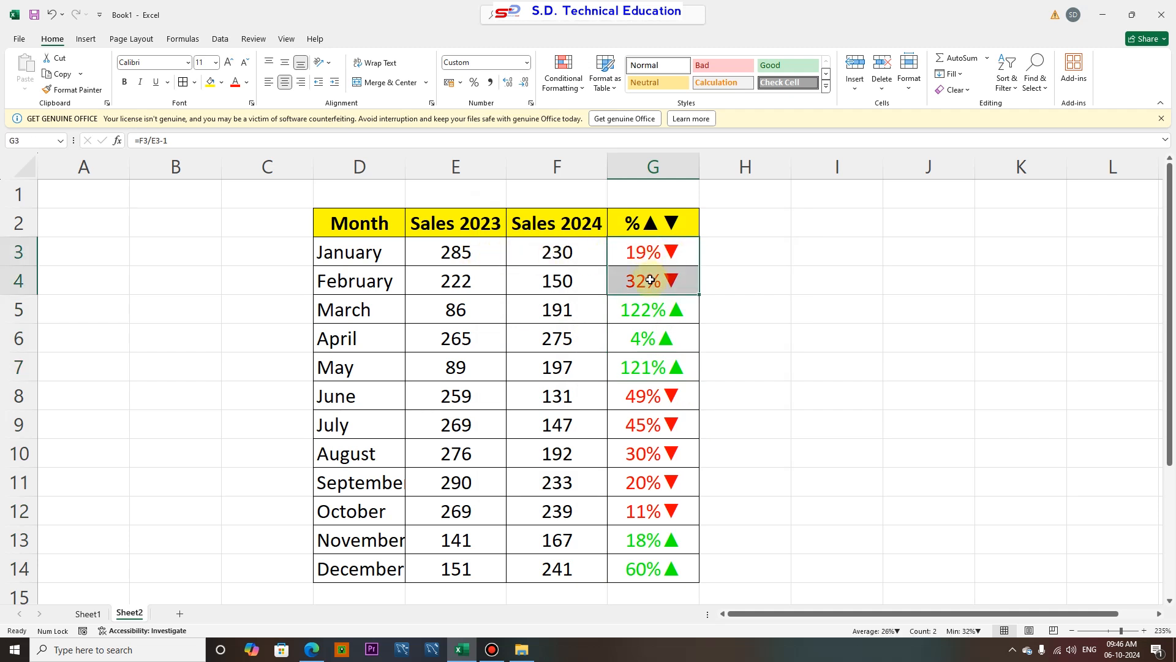
left_click(685, 253)
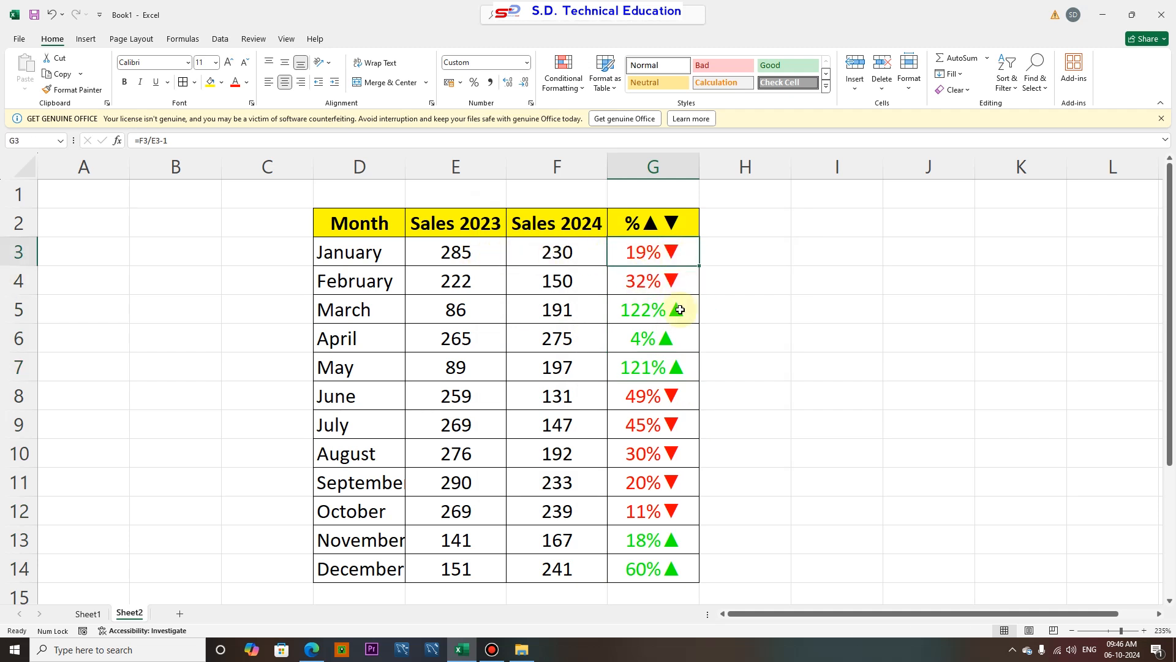
Set January's 2024 sales in cell F3 to 300 and select its percentage change in G3.
left_click(553, 252)
type("300")
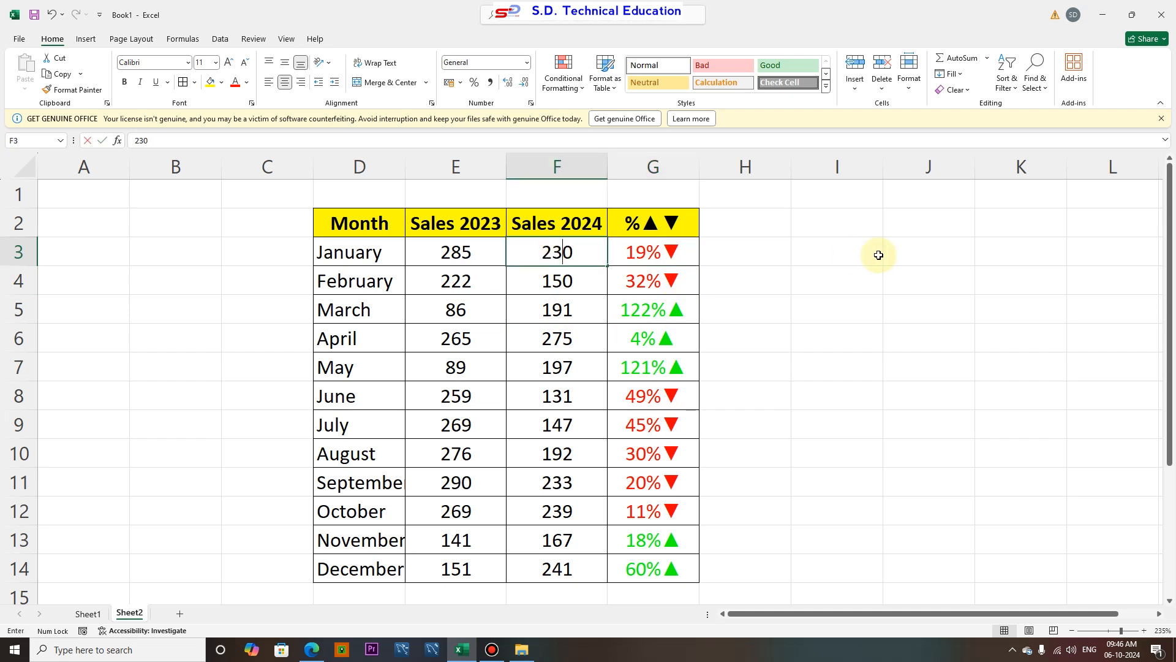
key("Return")
key("Return")
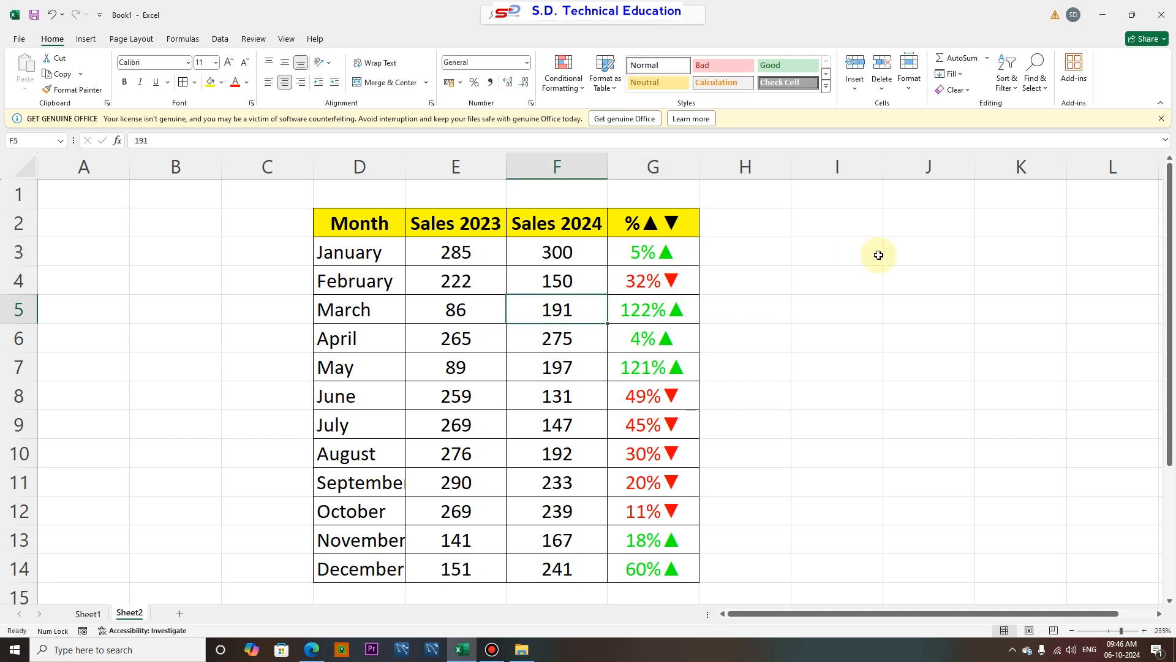
left_click(645, 255)
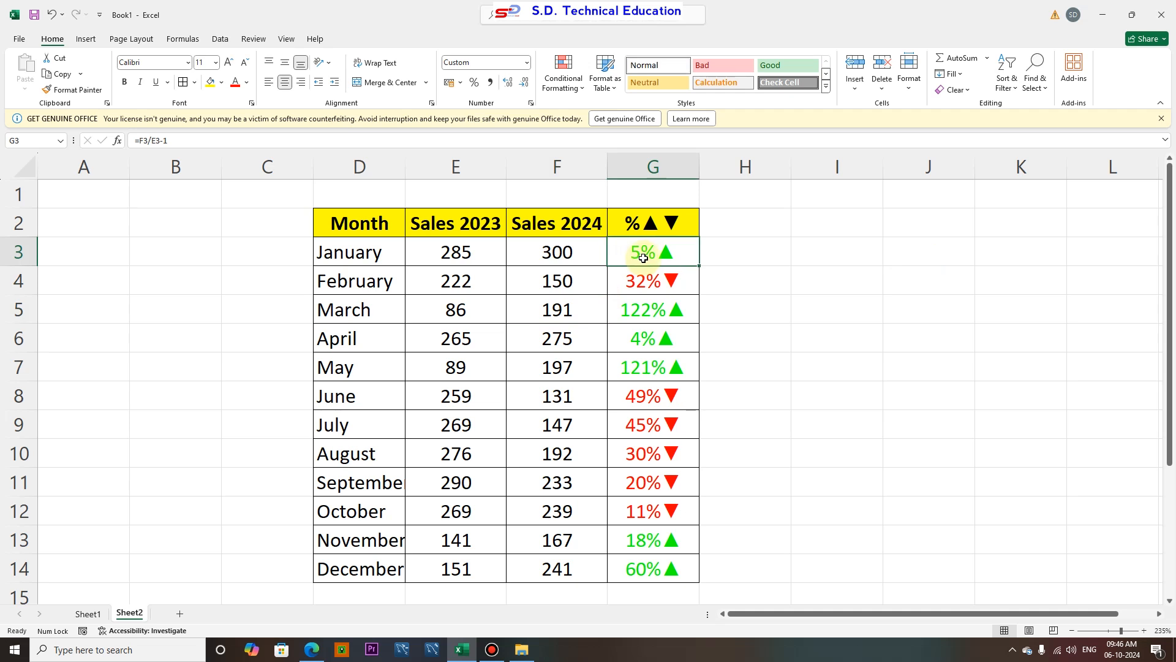